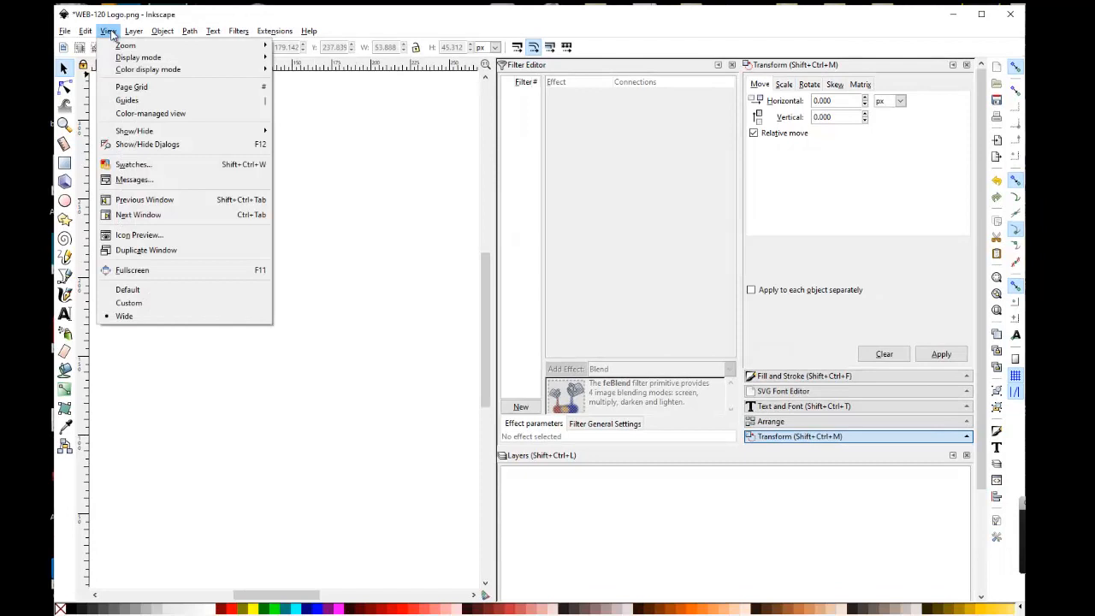
pyautogui.moveTo(135, 131)
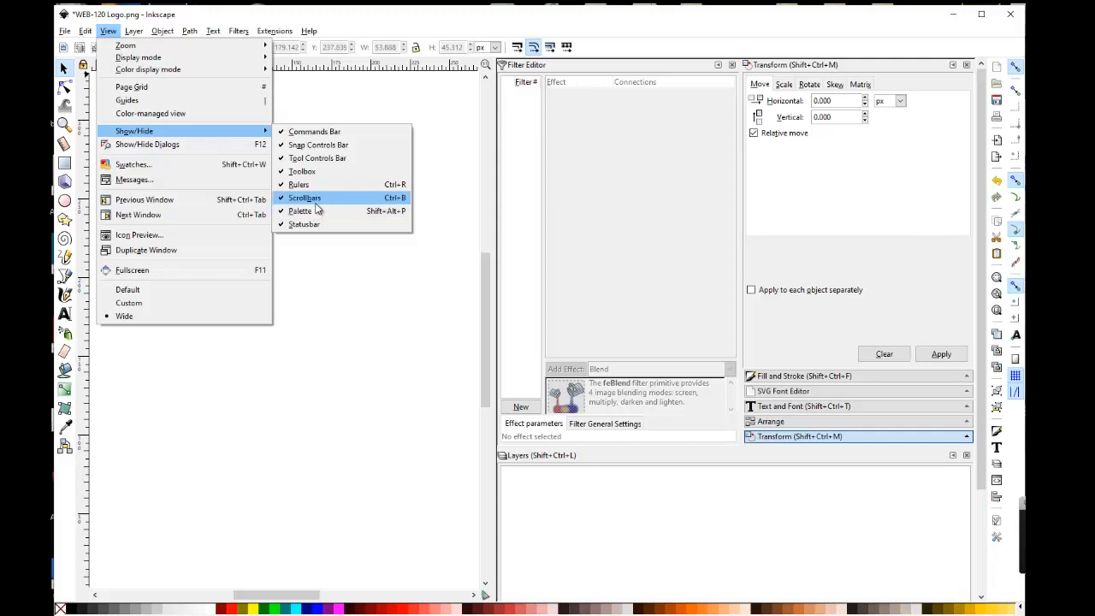
pyautogui.click(457, 29)
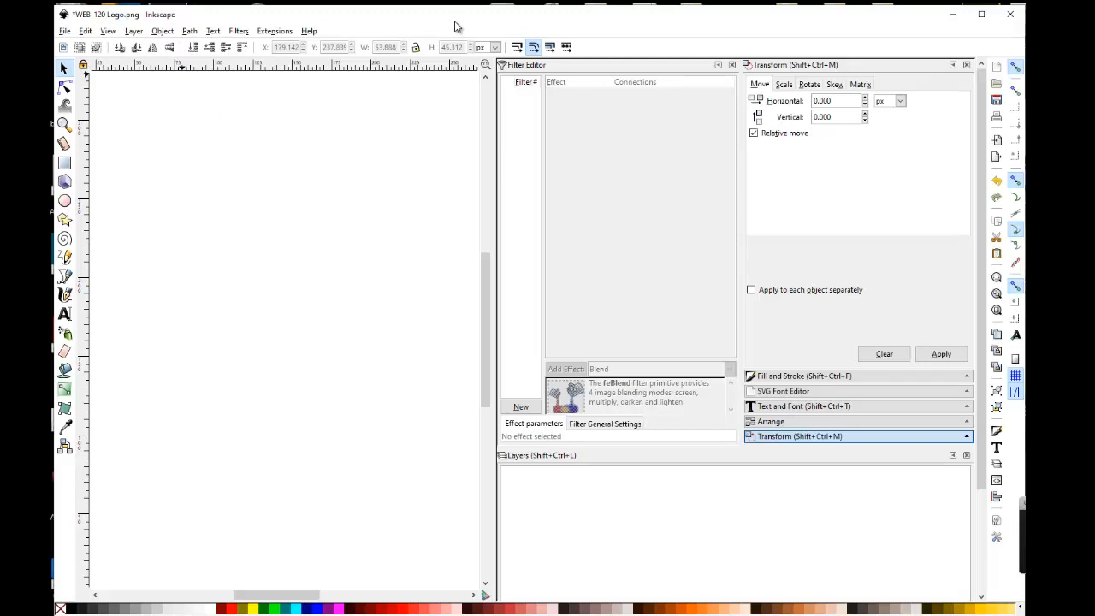
# Draw two stacked ellipses, about 46 × 50 px above and 57 × 60 px below, and move the lower one down to leave a gap.
pyautogui.click(65, 202)
pyautogui.moveTo(190, 164)
pyautogui.mouseDown()
pyautogui.moveTo(240, 237)
pyautogui.moveTo(262, 244)
pyautogui.mouseUp()
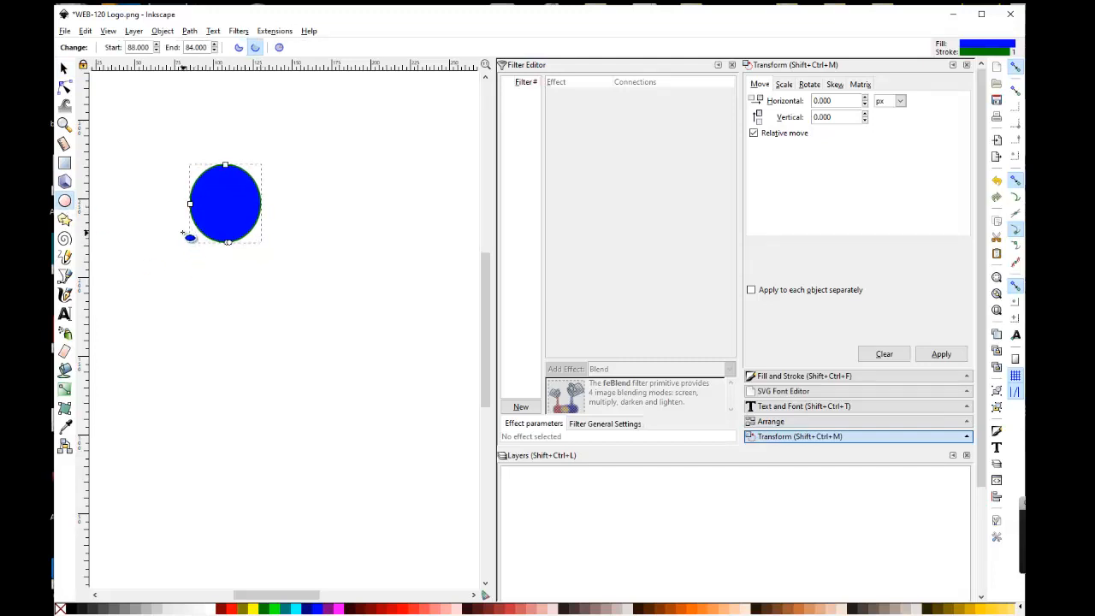
pyautogui.moveTo(181, 231); pyautogui.dragTo(272, 325)
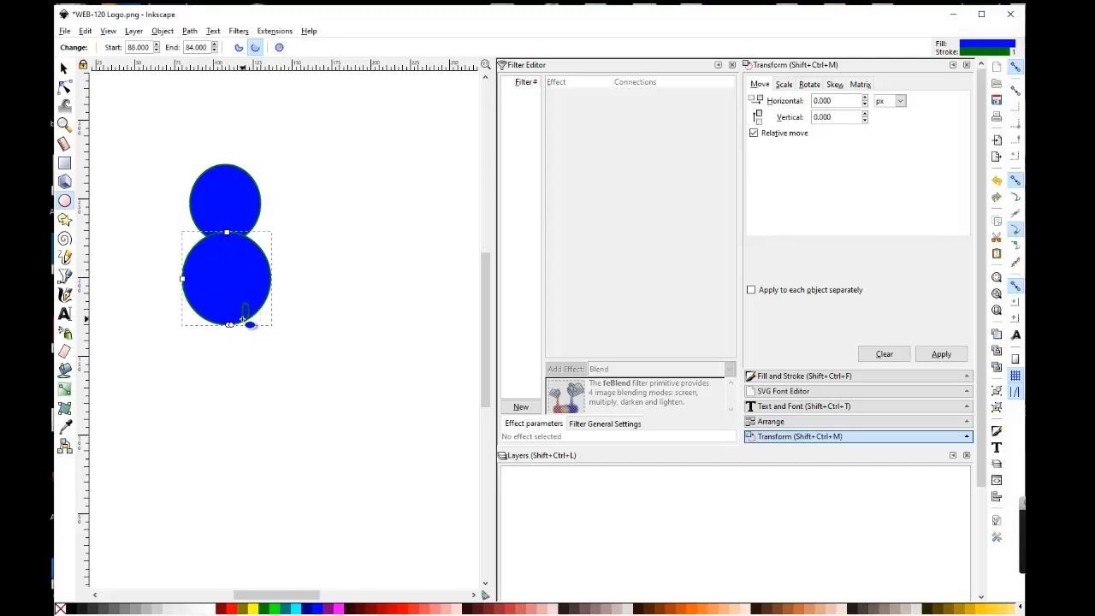
pyautogui.press('s')
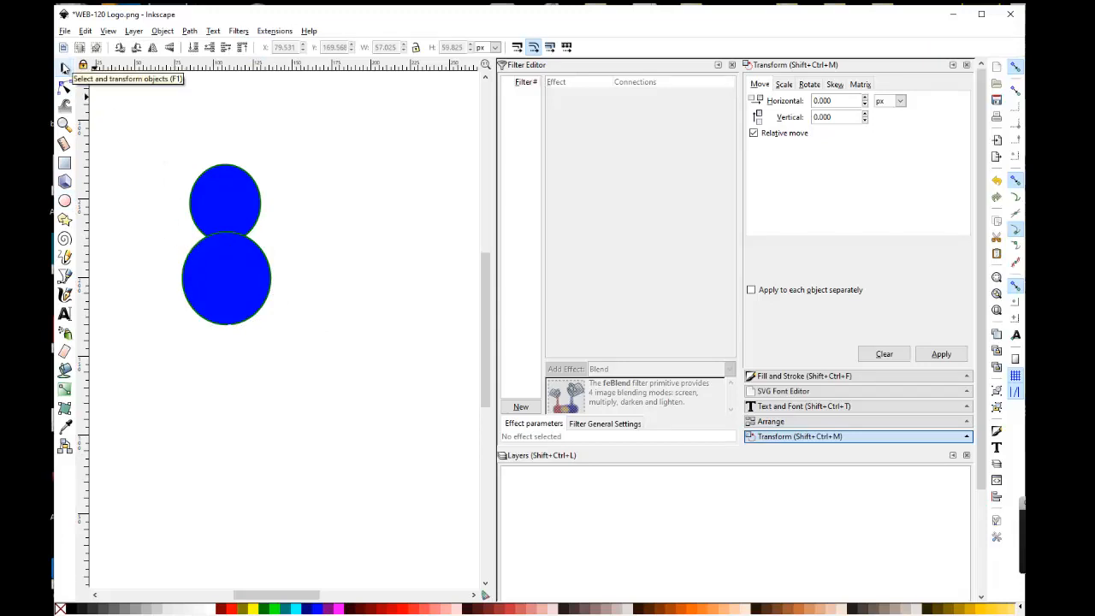
pyautogui.moveTo(213, 271); pyautogui.dragTo(210, 291)
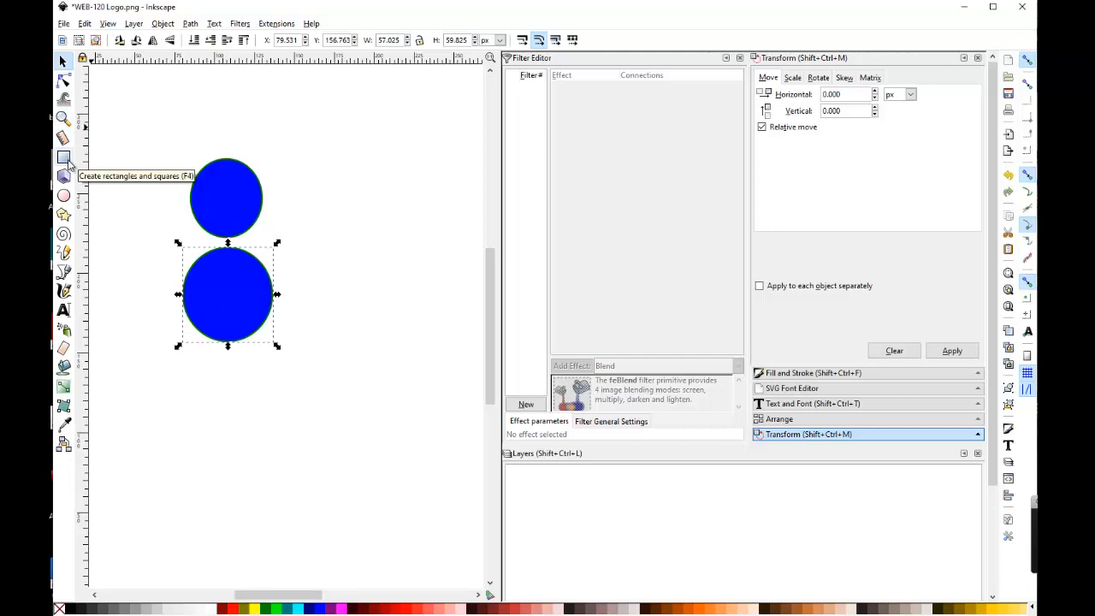
pyautogui.click(339, 268)
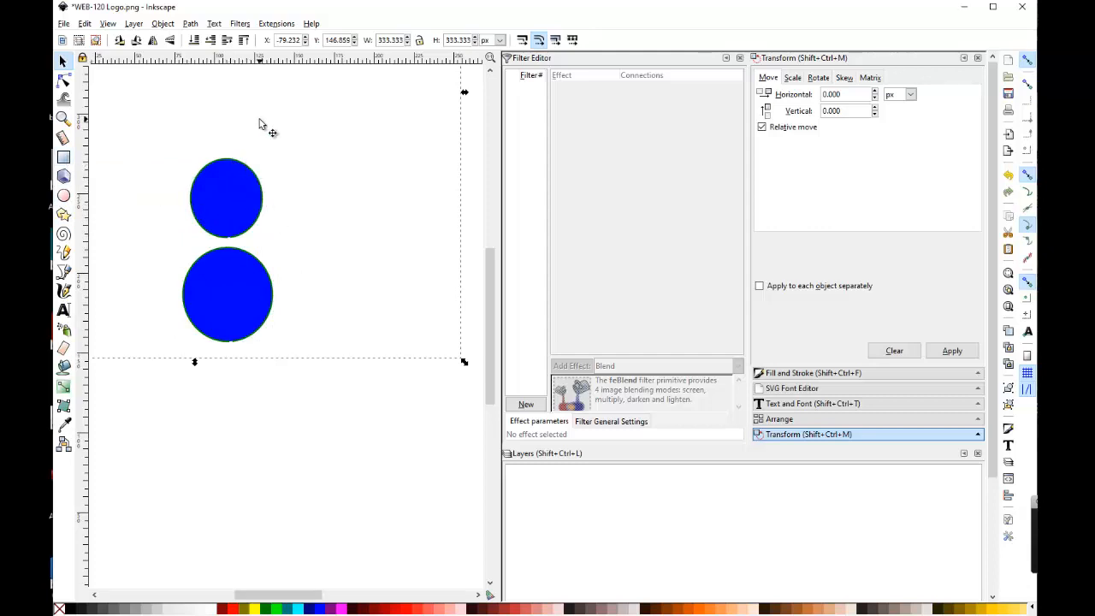
# Draw a vertical rectangle about 34 × 142 px over the ellipses' right halves and a horizontal one about 168 × 54 px below them.
pyautogui.click(63, 156)
pyautogui.moveTo(221, 127); pyautogui.dragTo(278, 353)
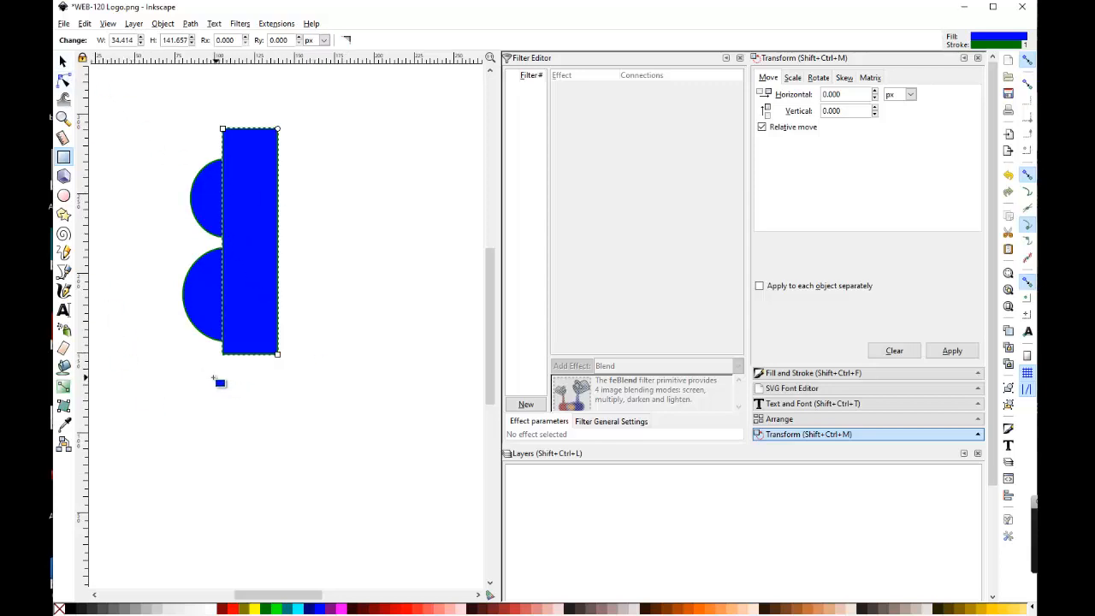
pyautogui.moveTo(186, 361); pyautogui.dragTo(456, 448)
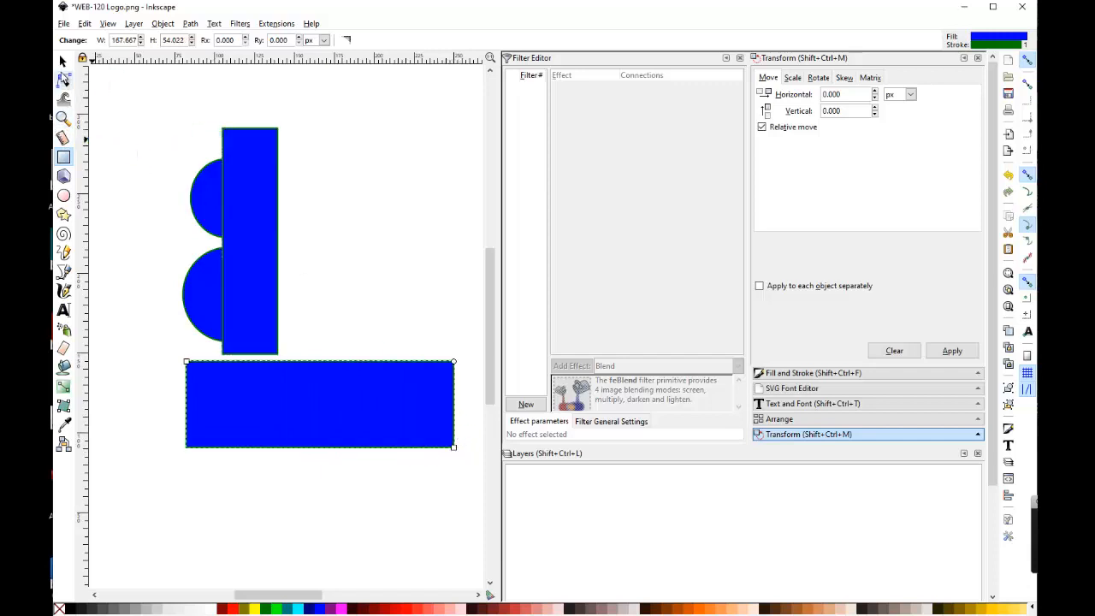
# Rearrange the shapes so the upper ellipse protrudes from the vertical rectangle's right edge and the lower ellipse from its left edge.
pyautogui.click(62, 61)
pyautogui.moveTo(255, 178); pyautogui.dragTo(314, 180)
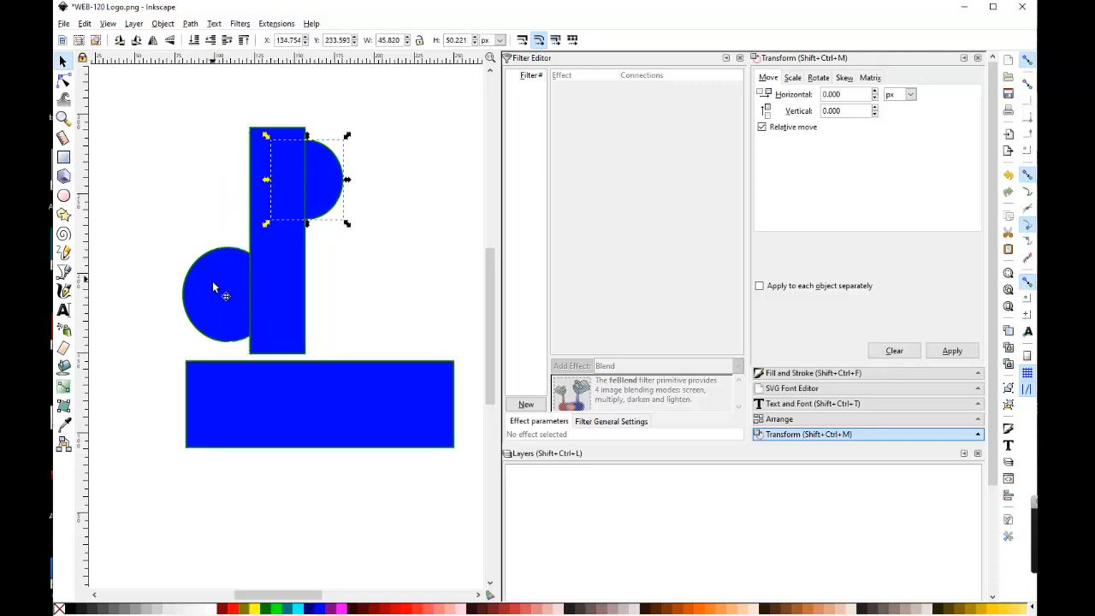
pyautogui.moveTo(215, 287); pyautogui.dragTo(245, 293)
pyautogui.click(382, 244)
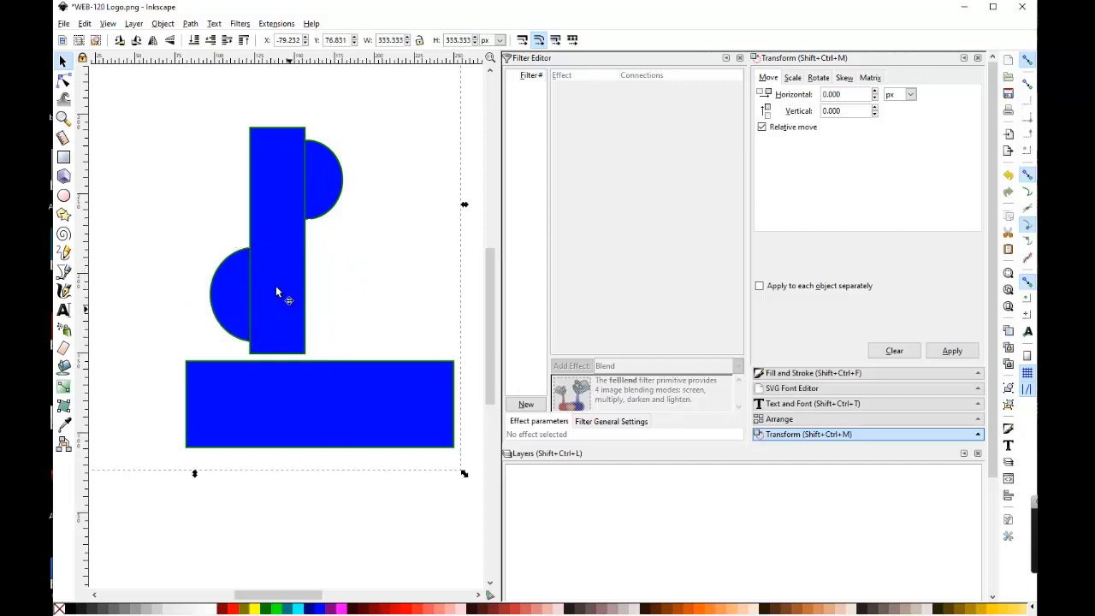
# Fill the upper ellipse with red.
pyautogui.click(326, 182)
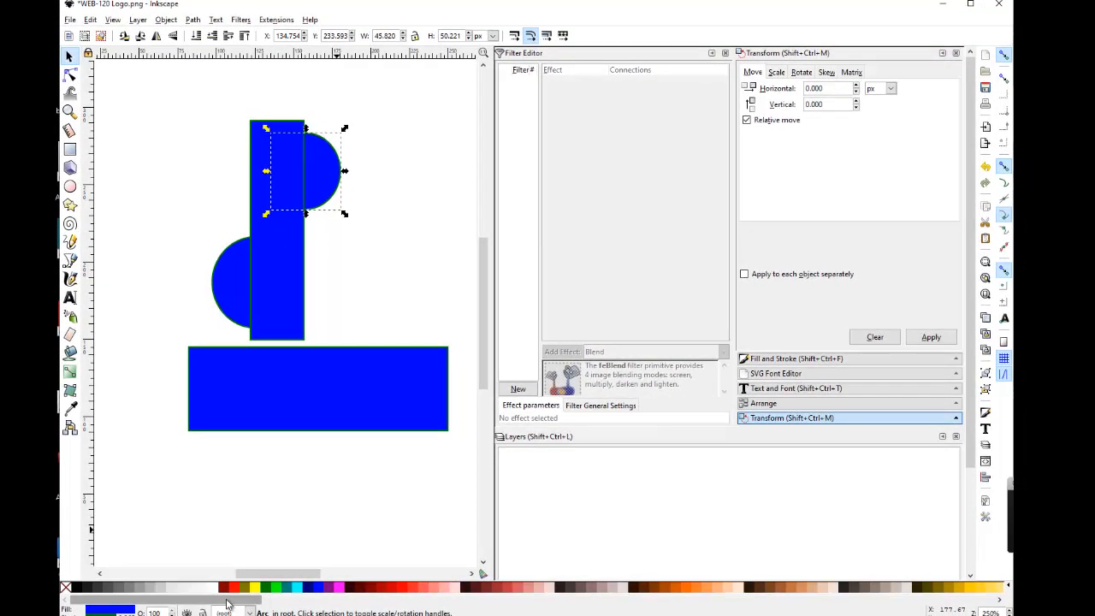
pyautogui.click(391, 588)
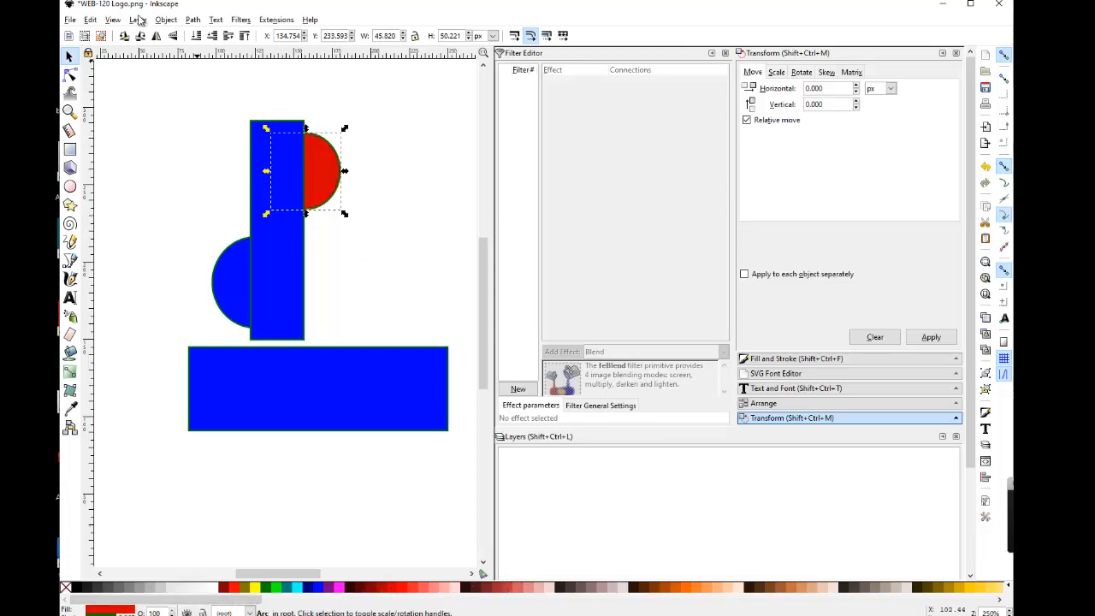
pyautogui.click(111, 19)
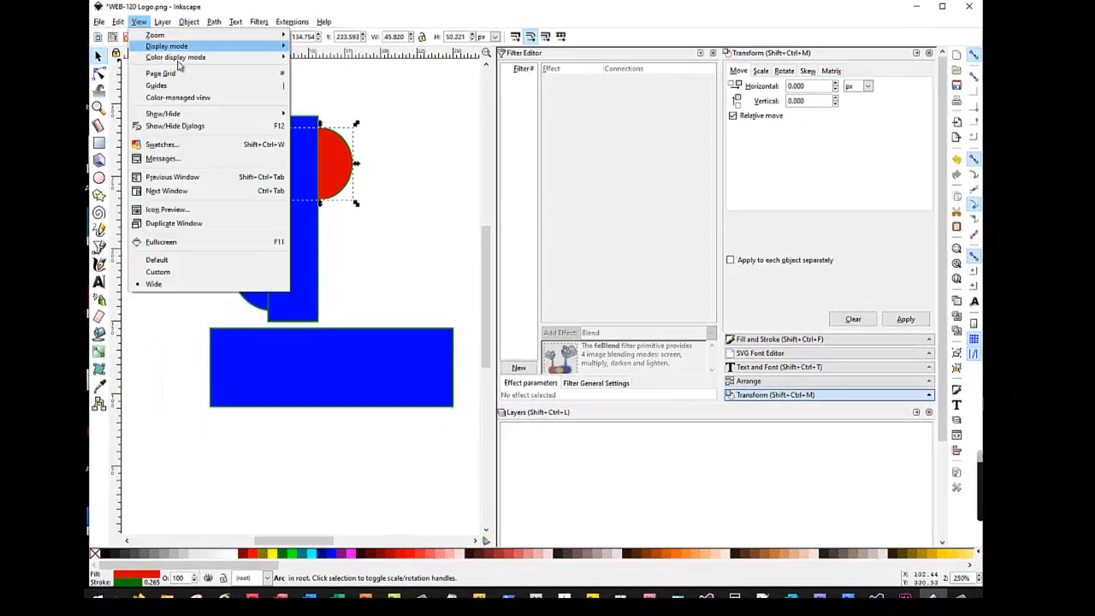
pyautogui.moveTo(176, 113)
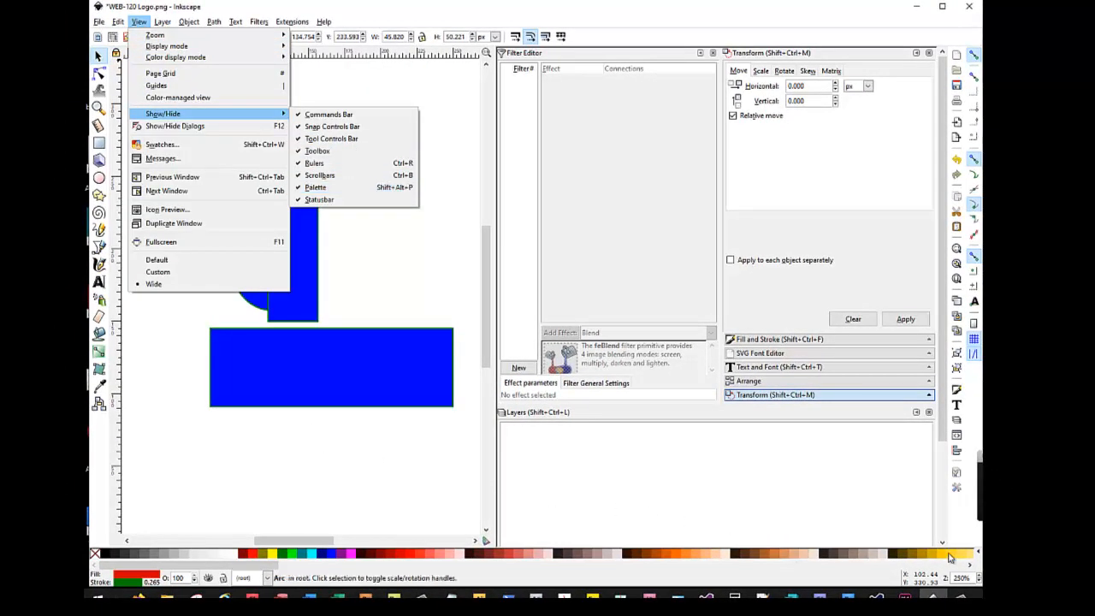
pyautogui.press('Escape')
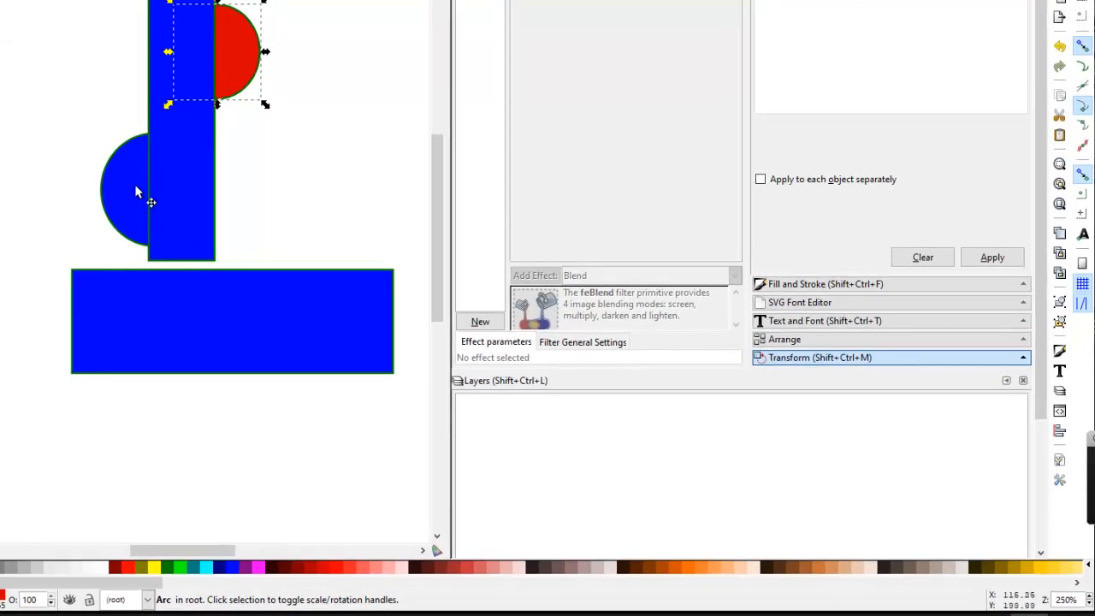
# Give the lower ellipse a lime green fill and a red stroke.
pyautogui.click(134, 184)
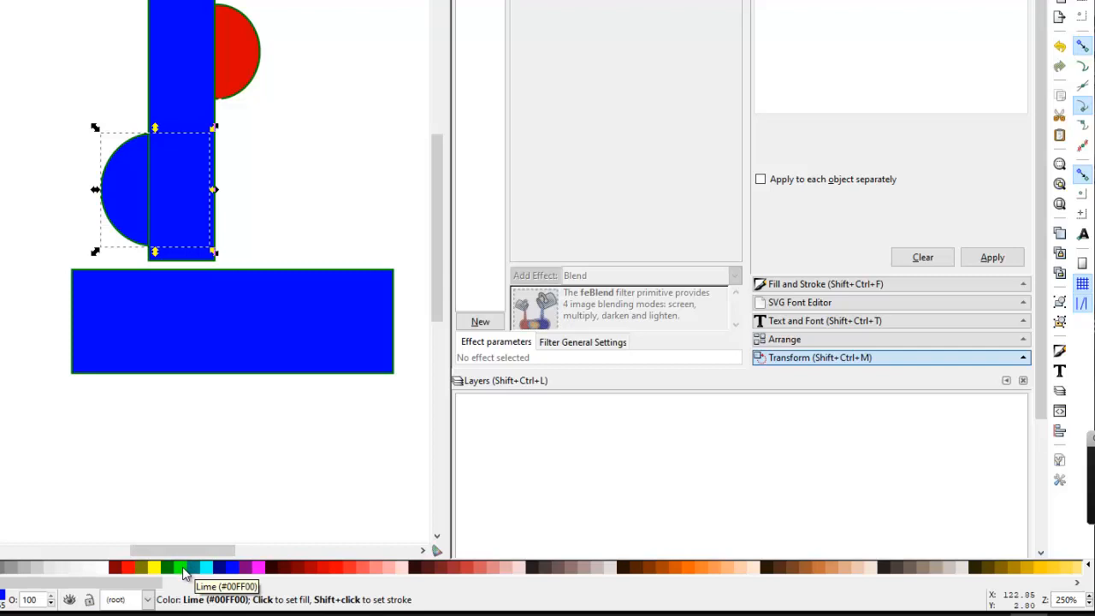
pyautogui.rightClick(183, 574)
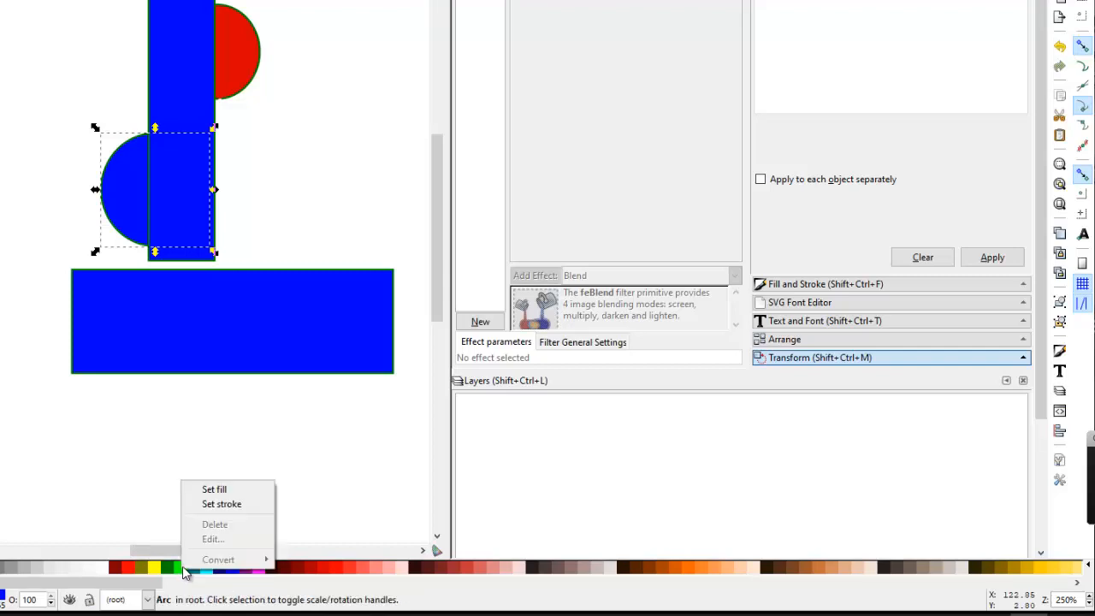
pyautogui.click(235, 499)
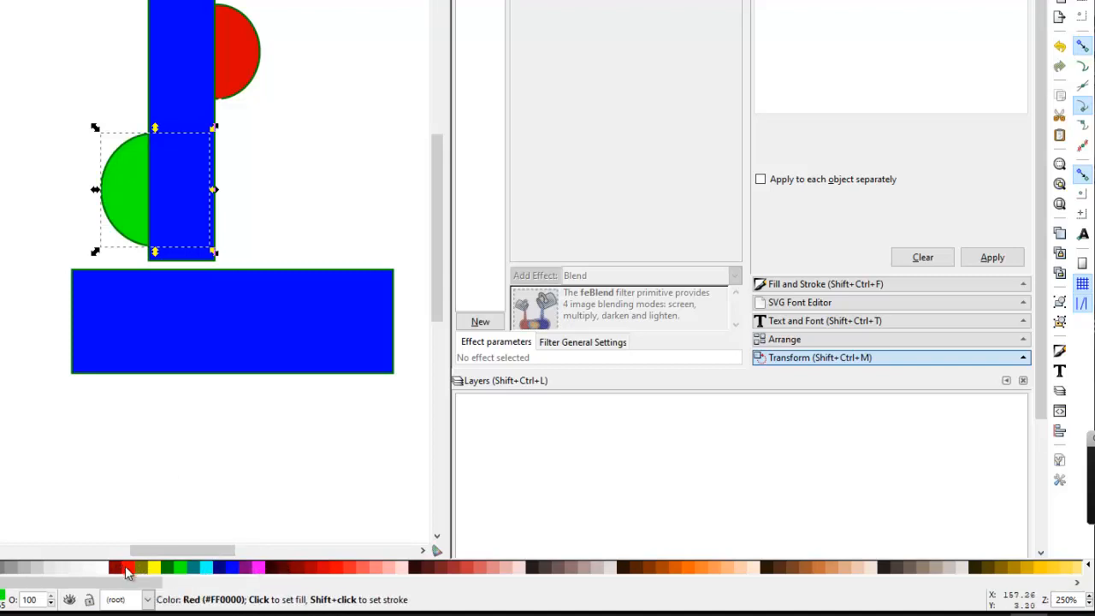
pyautogui.rightClick(126, 571)
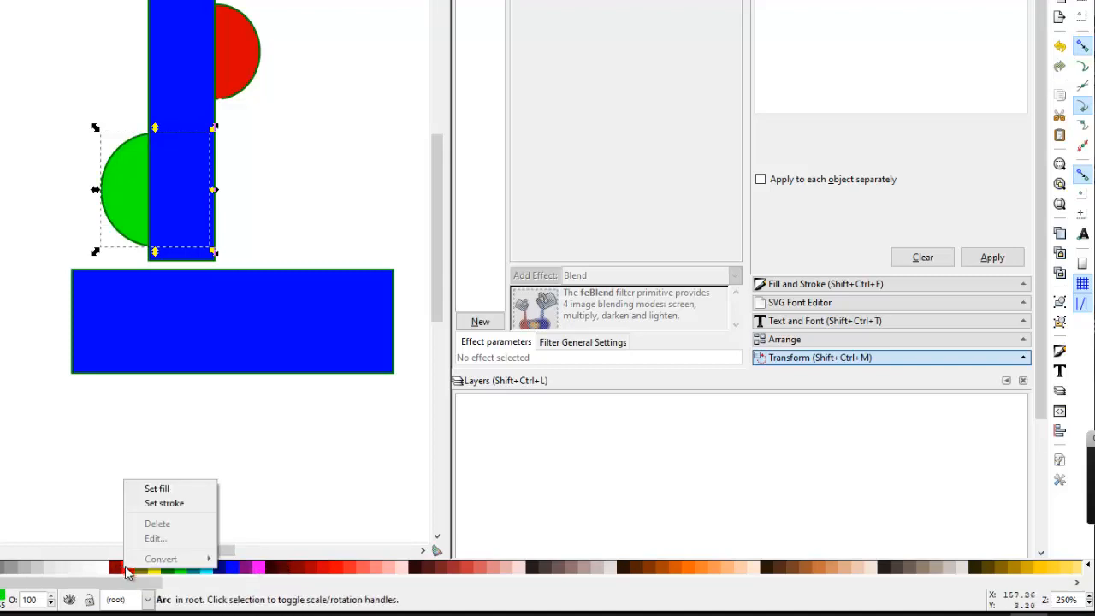
pyautogui.click(163, 503)
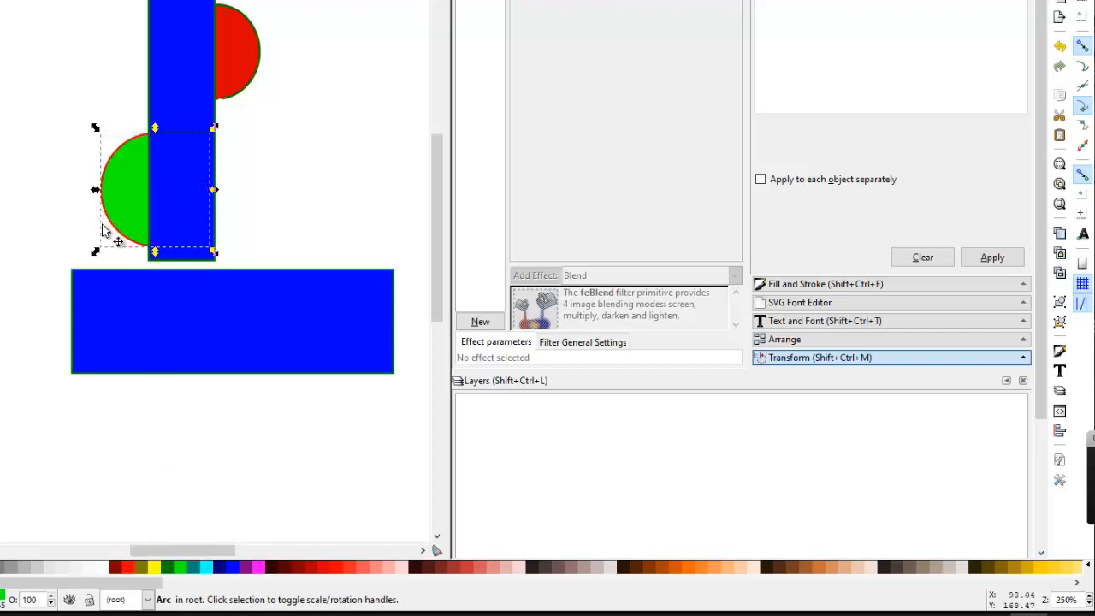
# Set the vertical rectangle's stroke to magenta.
pyautogui.click(184, 47)
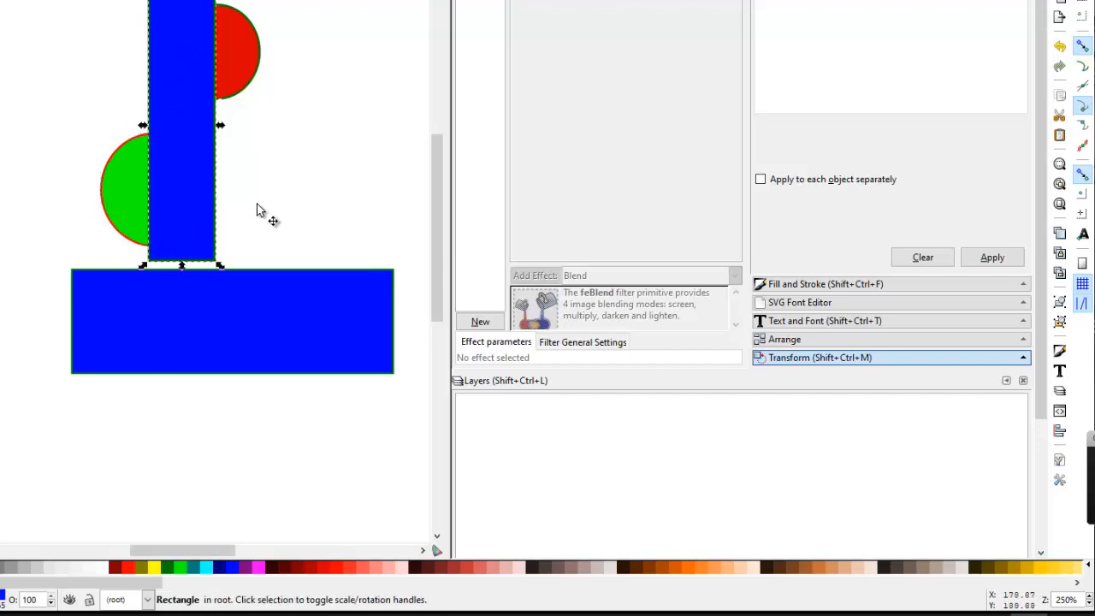
pyautogui.rightClick(263, 571)
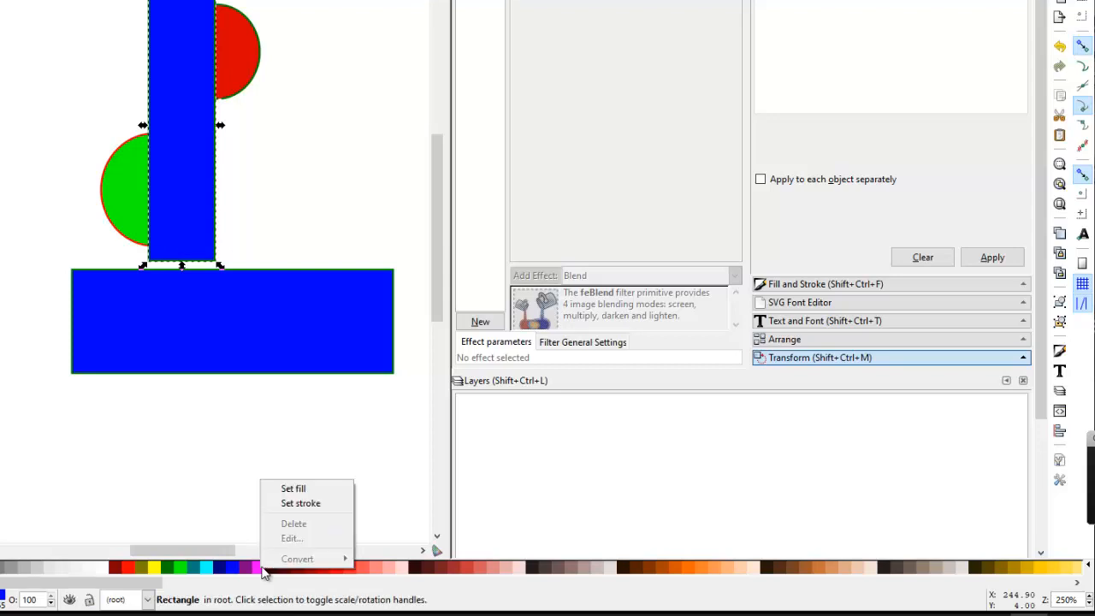
pyautogui.click(314, 504)
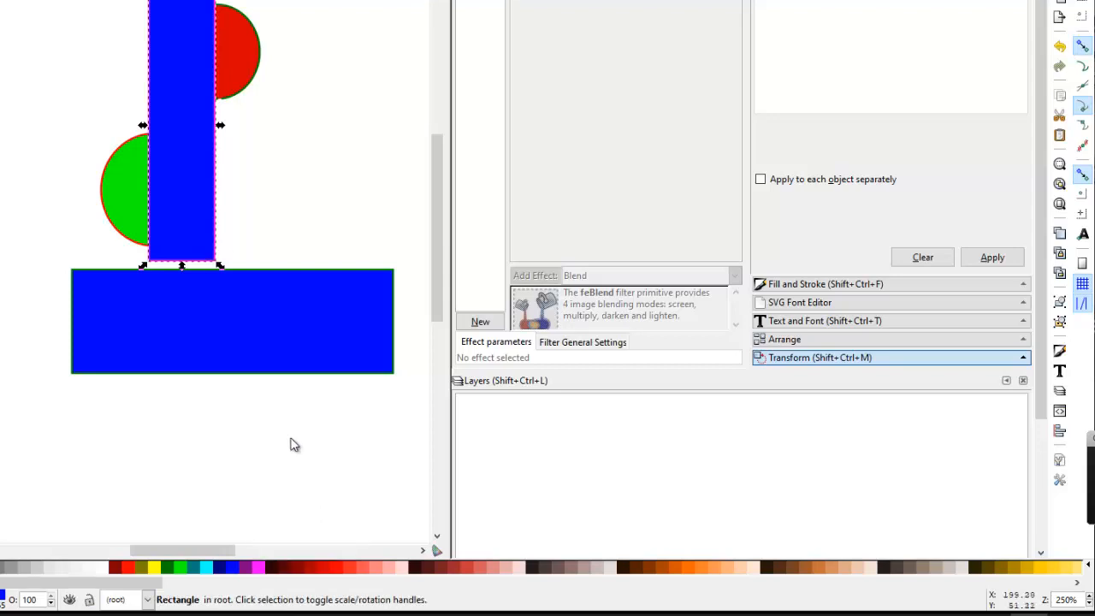
pyautogui.click(127, 408)
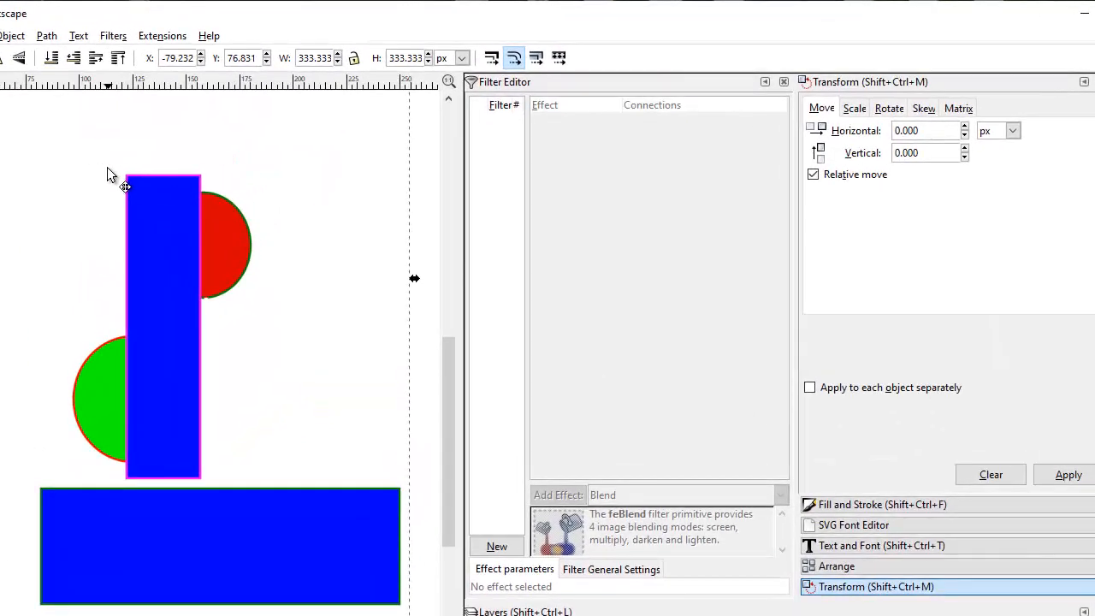
# Apply a path Exclusion to the vertical rectangle together with the red and green ellipses.
pyautogui.click(134, 218)
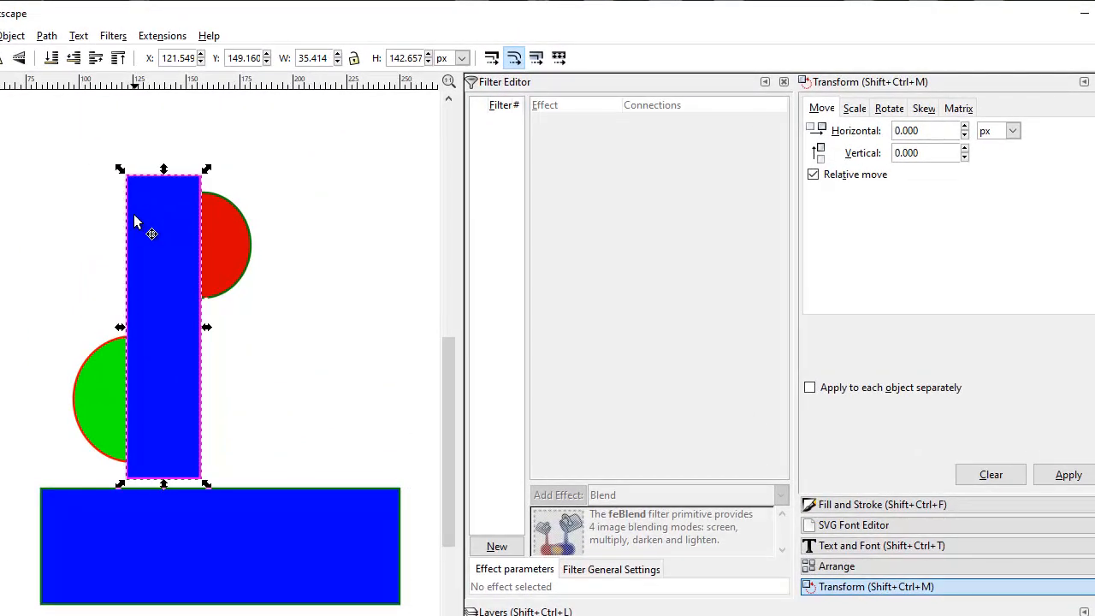
pyautogui.keyDown('shift'); pyautogui.click(232, 245); pyautogui.keyUp('shift')
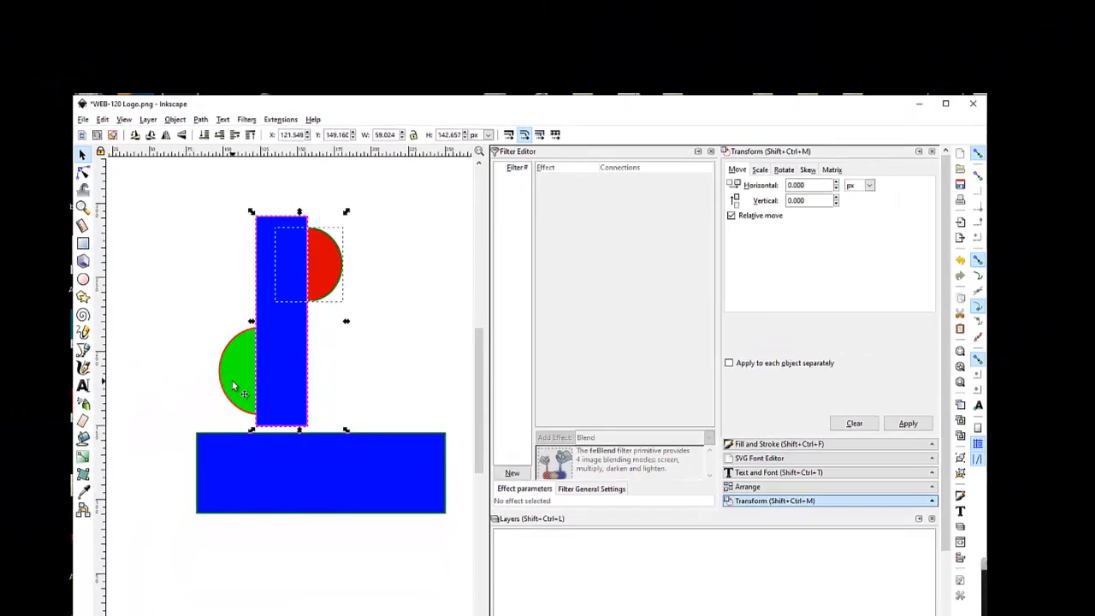
pyautogui.keyDown('shift'); pyautogui.click(91, 426); pyautogui.keyUp('shift')
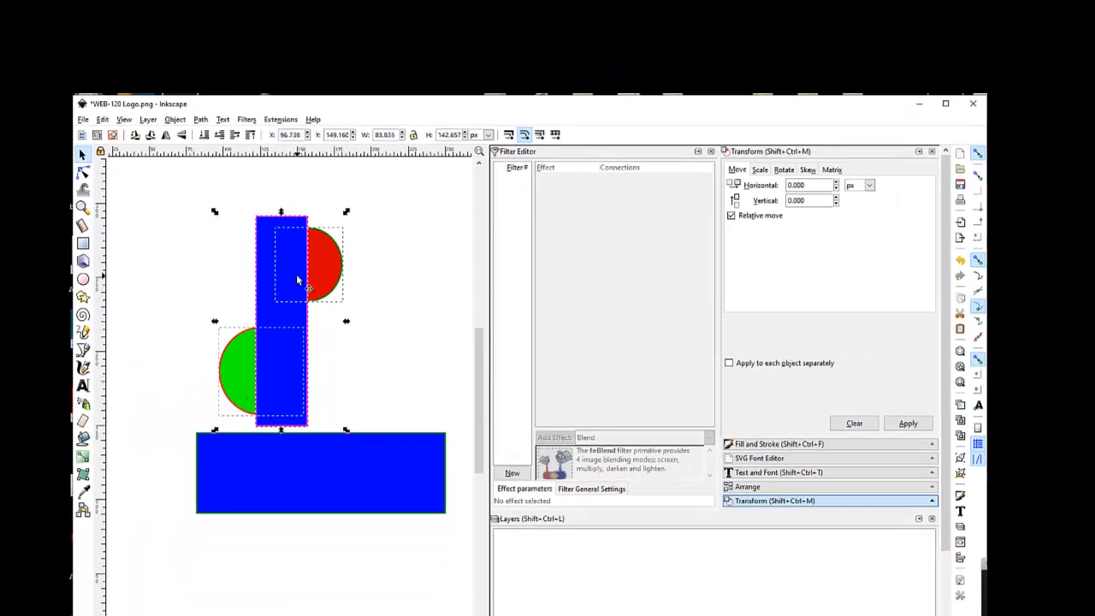
pyautogui.click(200, 119)
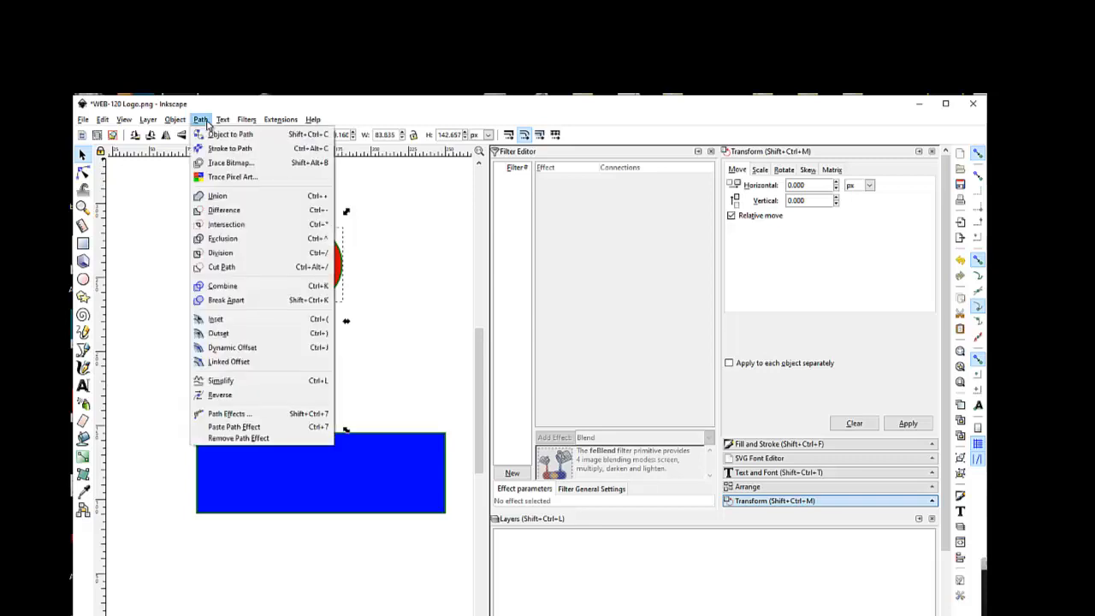
pyautogui.click(211, 243)
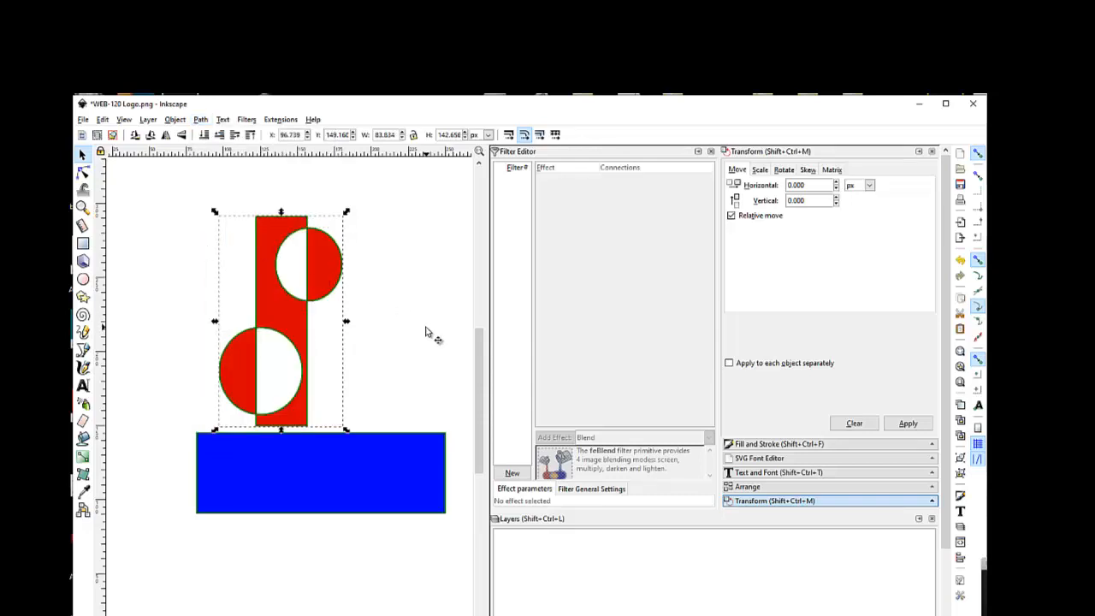
# Move the blue horizontal rectangle up and slightly right so it touches the bottom of the combined red shape.
pyautogui.moveTo(268, 332)
pyautogui.mouseDown()
pyautogui.moveTo(300, 328)
pyautogui.moveTo(277, 344)
pyautogui.mouseUp()
pyautogui.moveTo(366, 464); pyautogui.dragTo(379, 460)
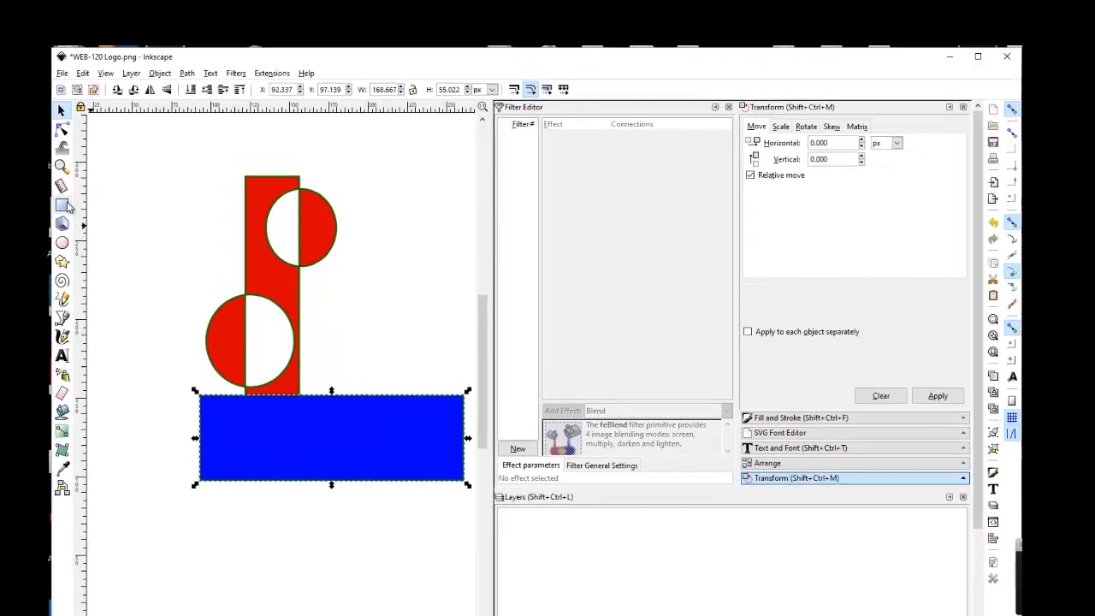
# Draw a vertical rectangle about 42 × 194 px crossing the right part of the blue rectangle.
pyautogui.click(83, 244)
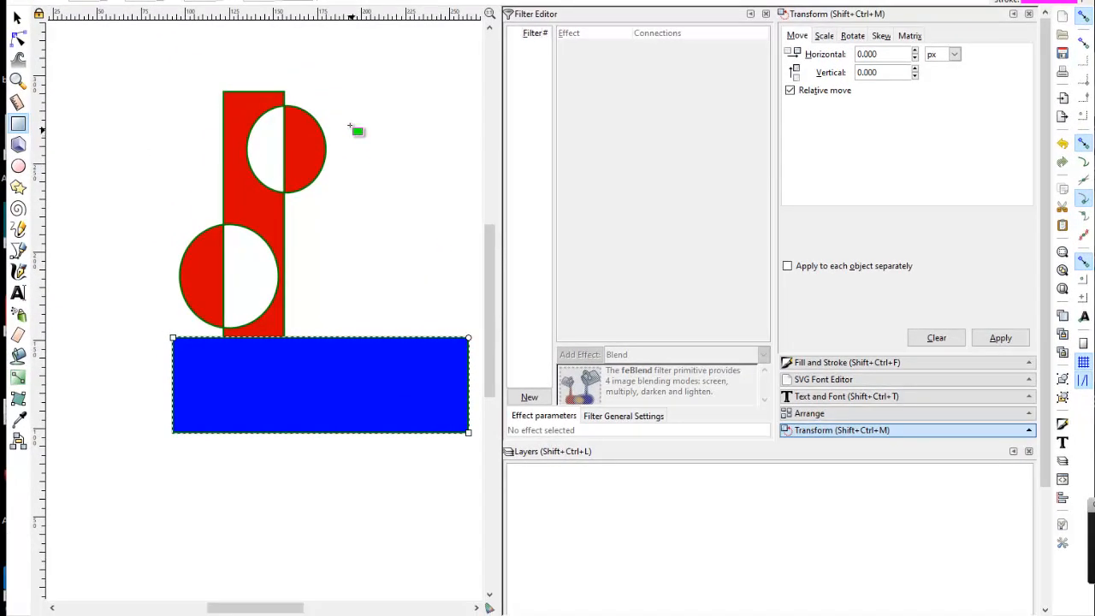
pyautogui.moveTo(349, 125); pyautogui.dragTo(424, 467)
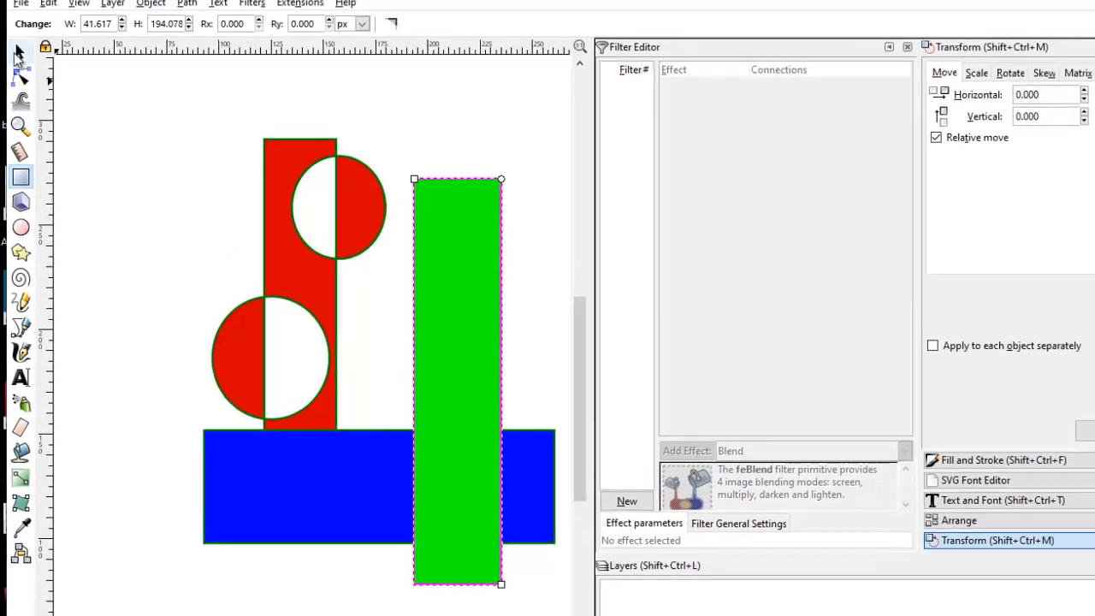
# Apply a path Exclusion to the blue horizontal rectangle and the green vertical rectangle crossing it.
pyautogui.click(17, 17)
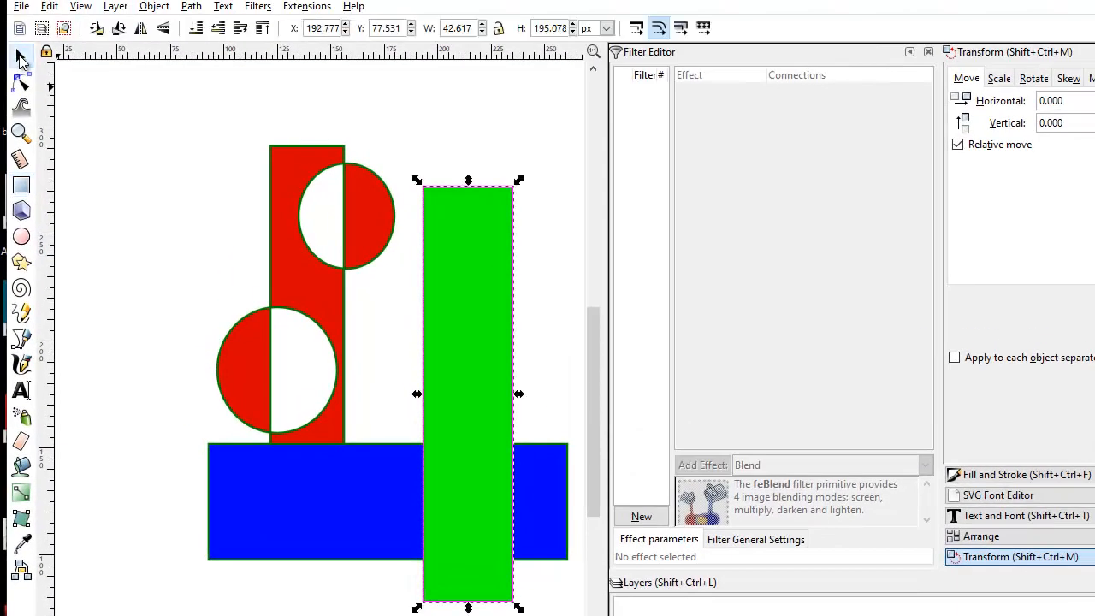
pyautogui.click(331, 505)
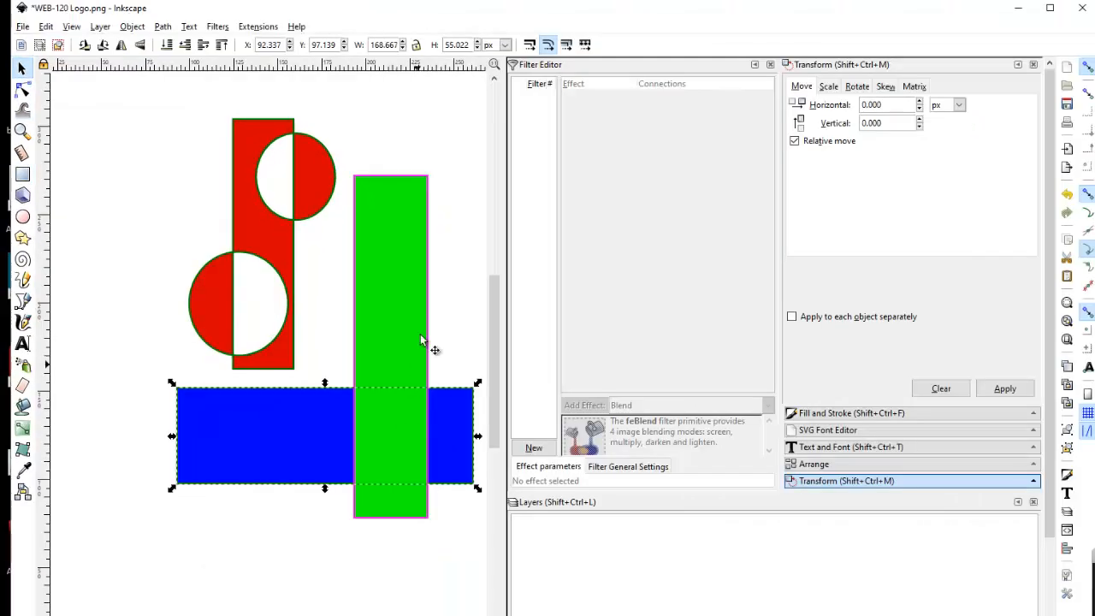
pyautogui.keyDown('shift'); pyautogui.click(421, 320); pyautogui.keyUp('shift')
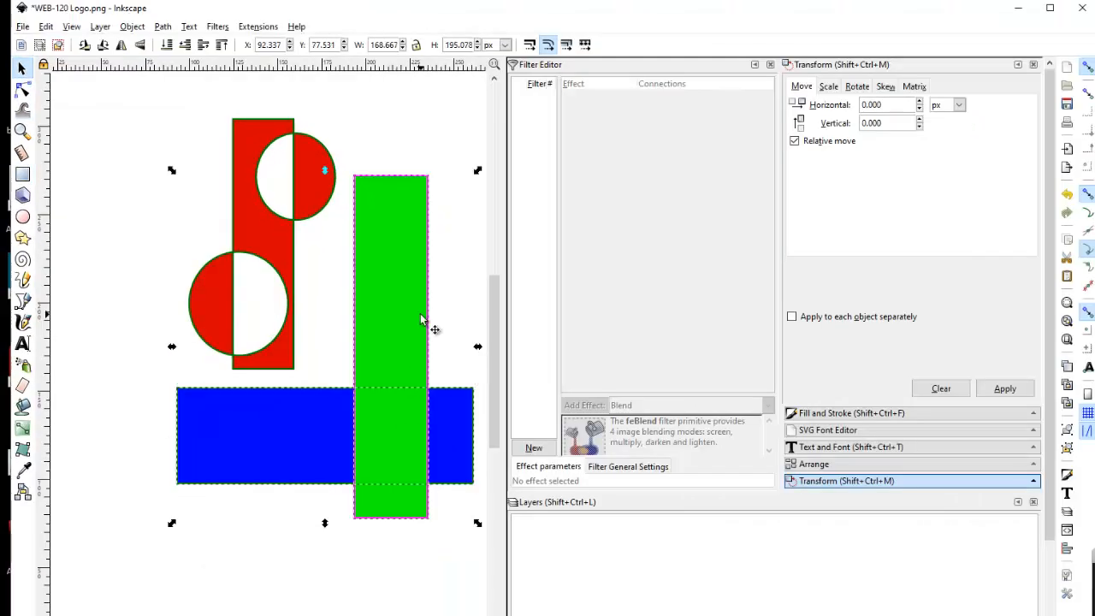
pyautogui.click(160, 27)
pyautogui.click(194, 173)
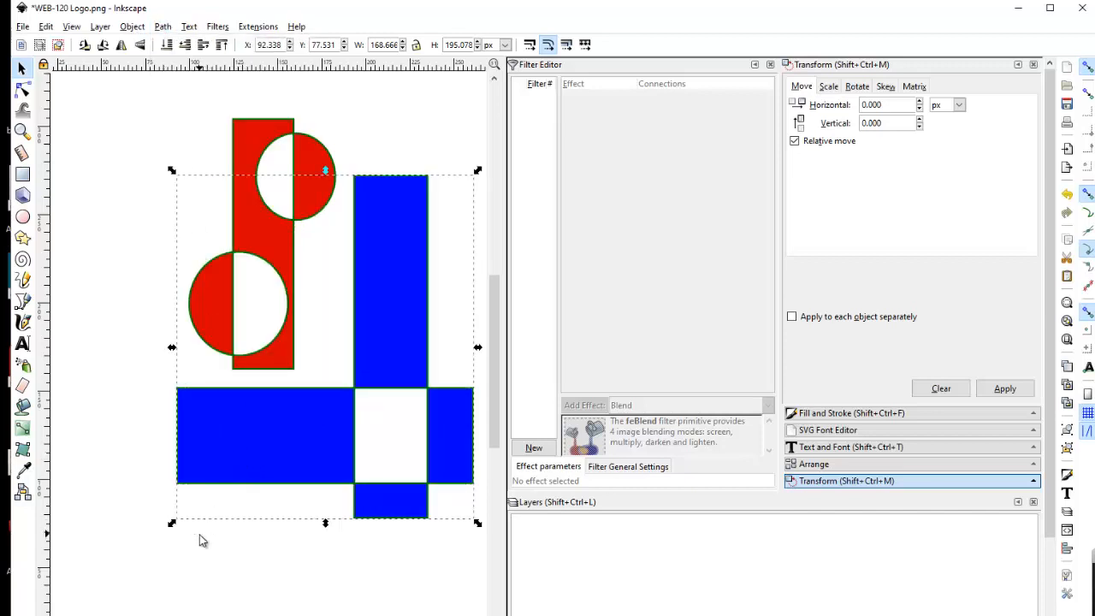
pyautogui.click(102, 355)
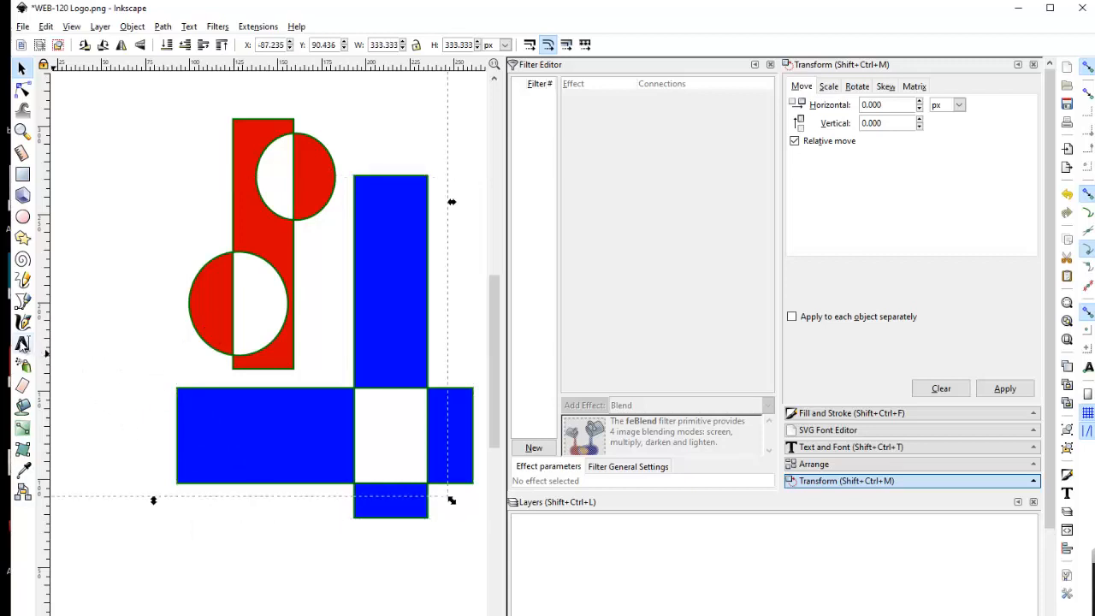
# Add the text D over the upper end of the blue vertical bar.
pyautogui.click(23, 343)
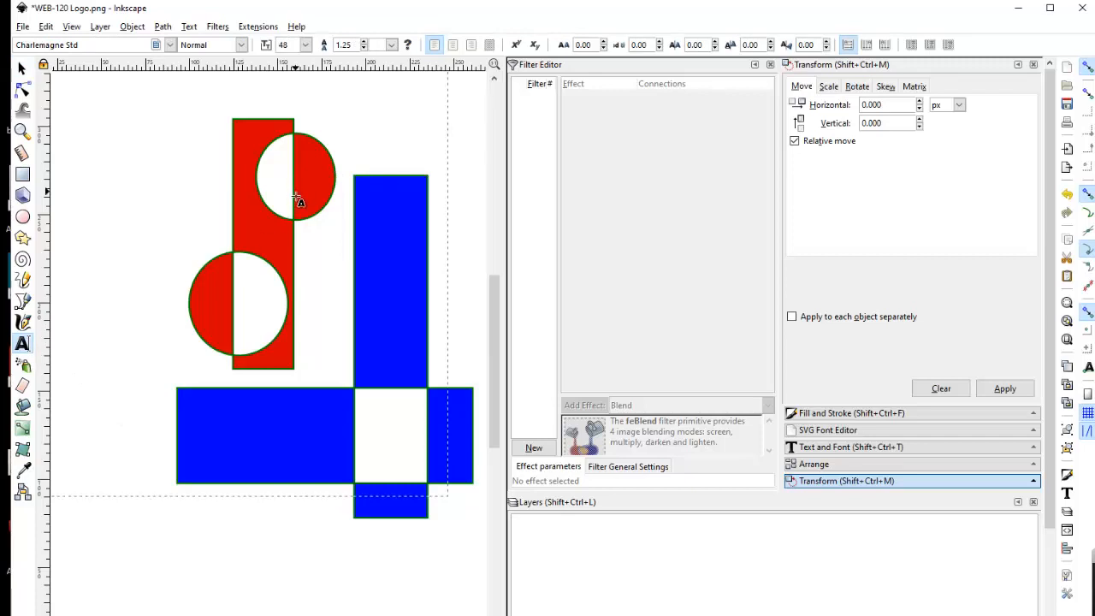
pyautogui.click(346, 206)
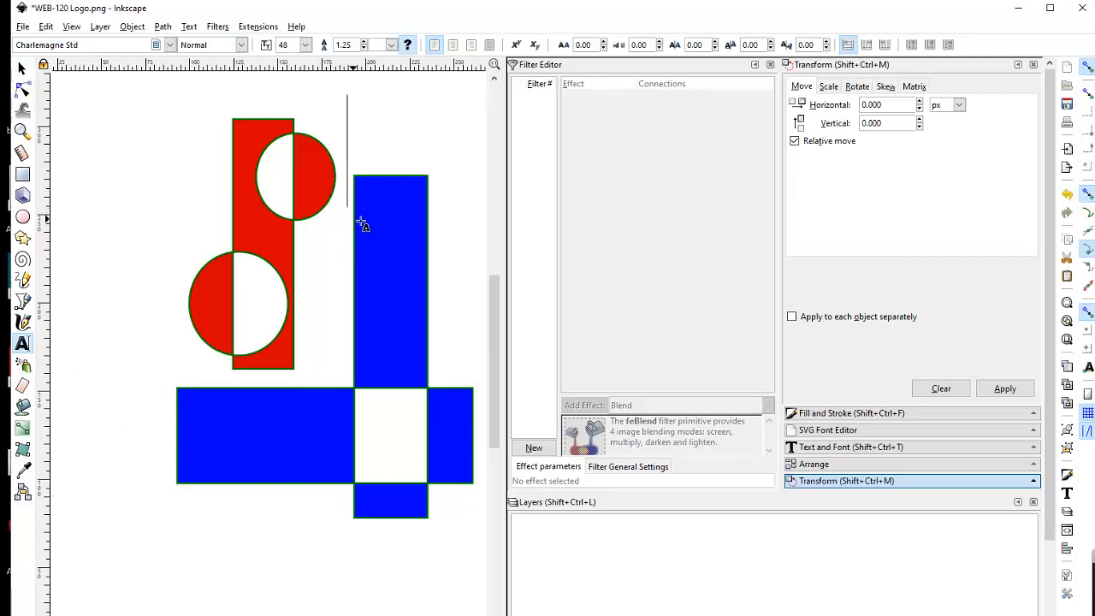
pyautogui.write('F')
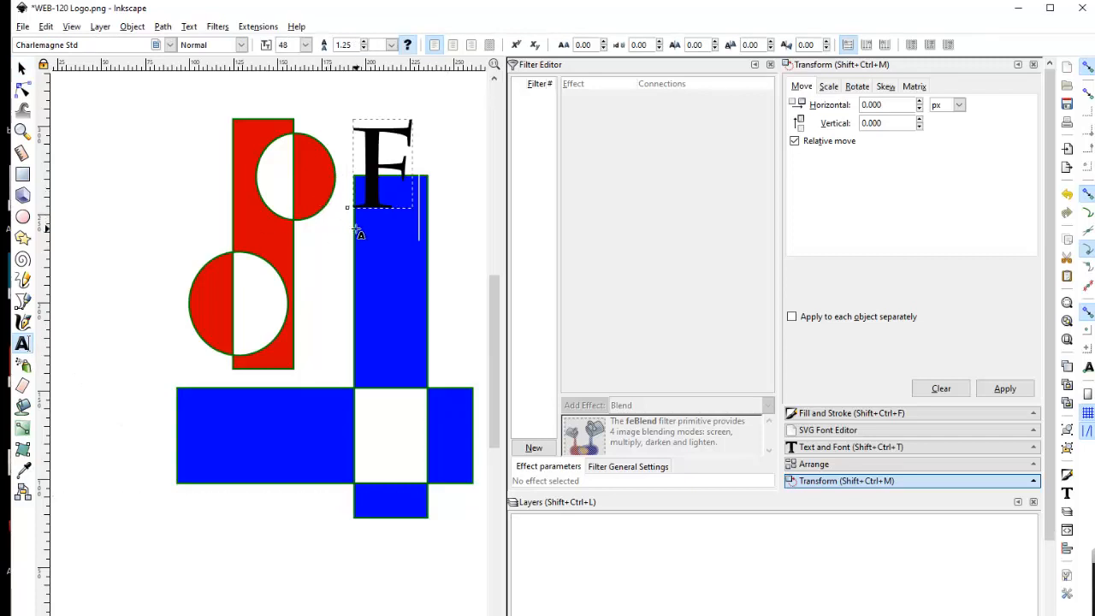
pyautogui.press('BackSpace')
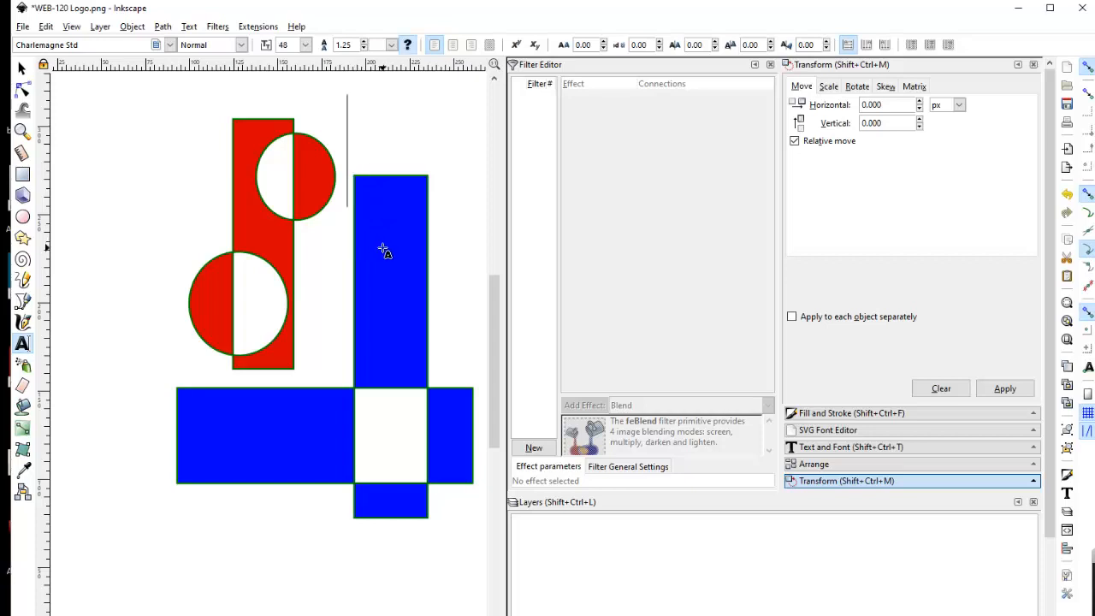
pyautogui.write('D')
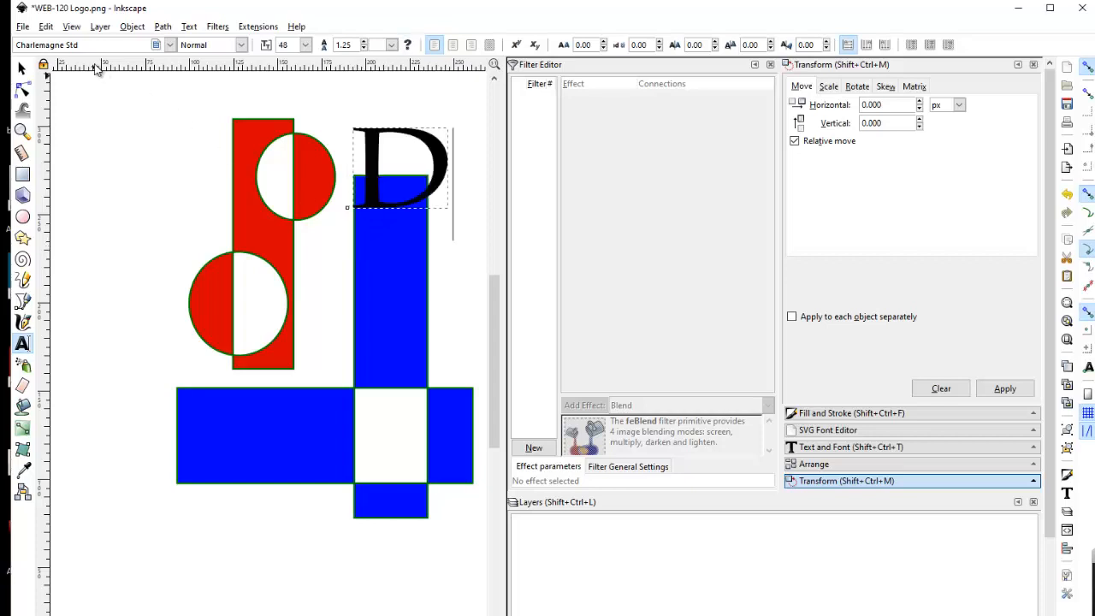
pyautogui.click(21, 68)
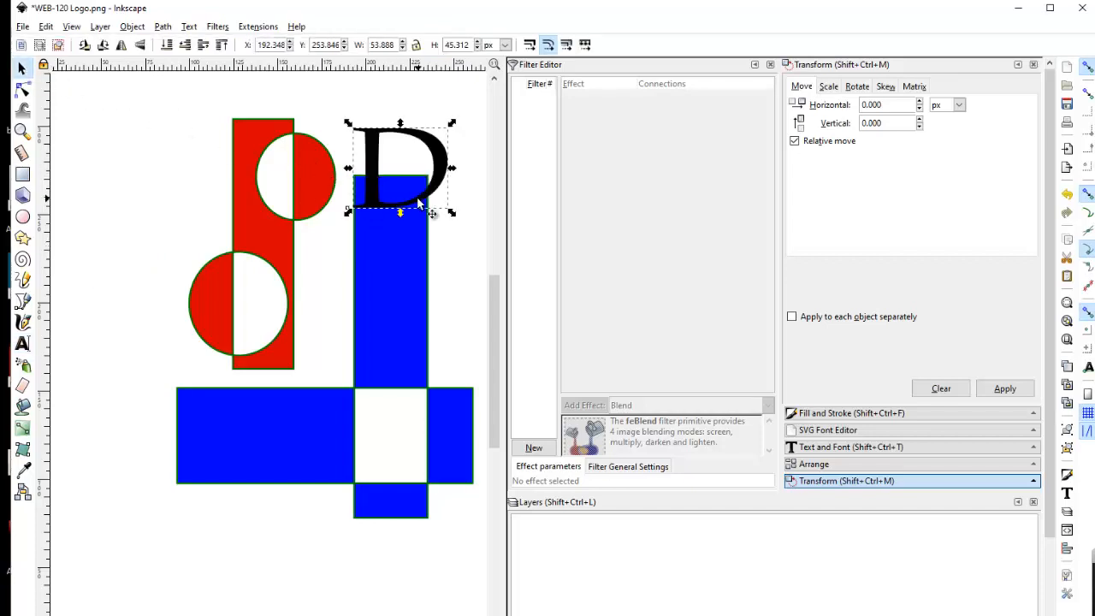
# Paste a copy of the letter D and arrange both letters to overlap diagonally across the top of the blue vertical bar.
pyautogui.rightClick(420, 202)
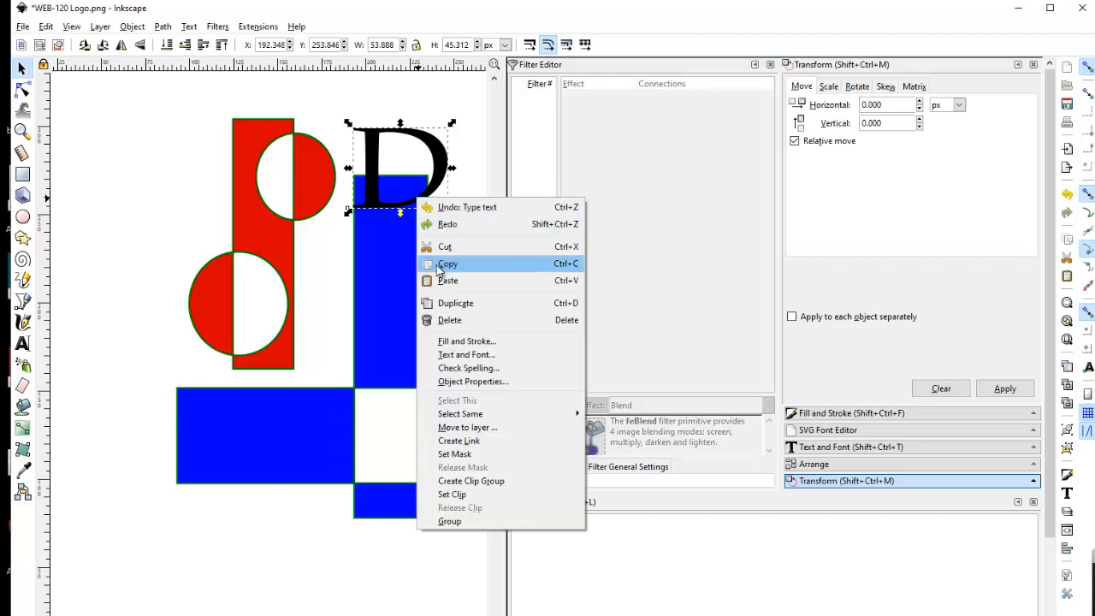
pyautogui.click(391, 250)
pyautogui.rightClick(392, 261)
pyautogui.click(413, 340)
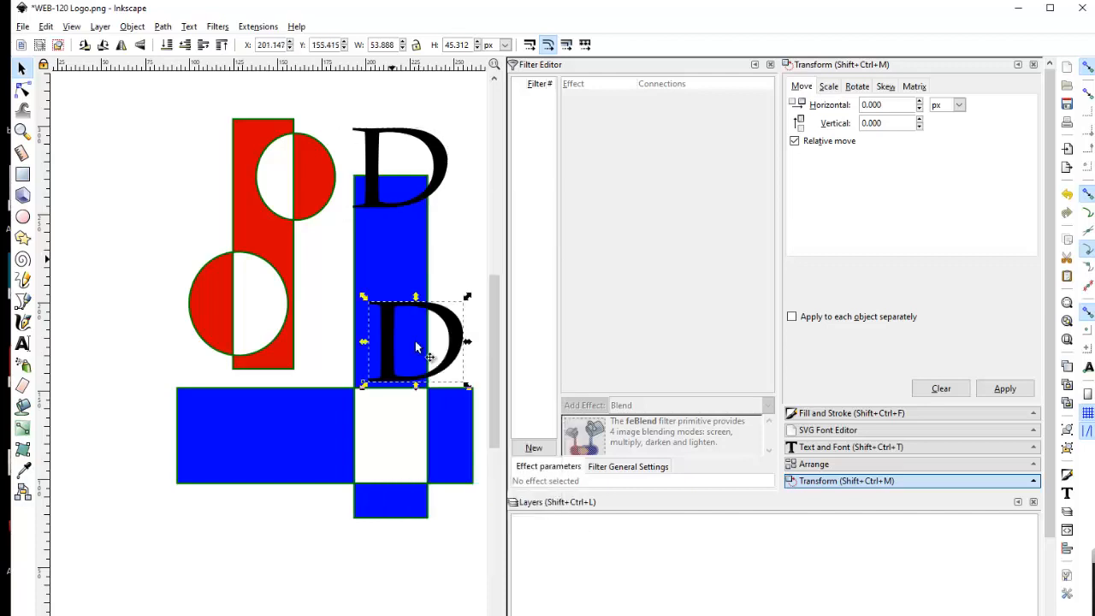
pyautogui.moveTo(403, 201); pyautogui.dragTo(377, 246)
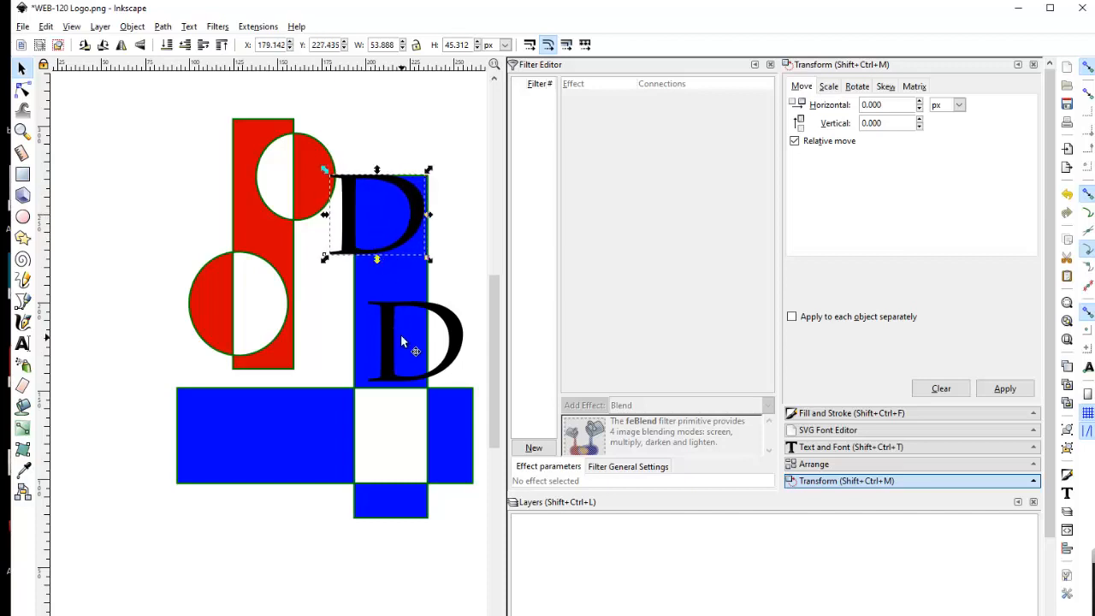
pyautogui.moveTo(385, 328); pyautogui.dragTo(375, 251)
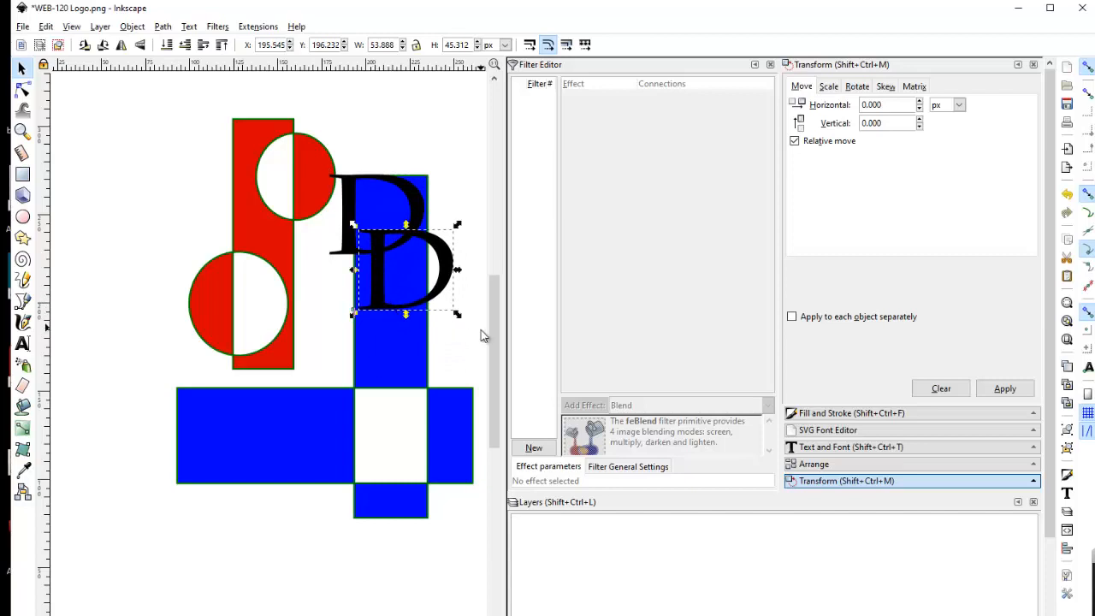
# Apply a path Exclusion to both letter Ds together with the combined blue shape.
pyautogui.click(459, 215)
pyautogui.moveTo(459, 205); pyautogui.dragTo(388, 251)
pyautogui.click(390, 247)
pyautogui.keyDown('shift'); pyautogui.click(407, 212); pyautogui.keyUp('shift')
pyautogui.keyDown('shift'); pyautogui.click(385, 341); pyautogui.keyUp('shift')
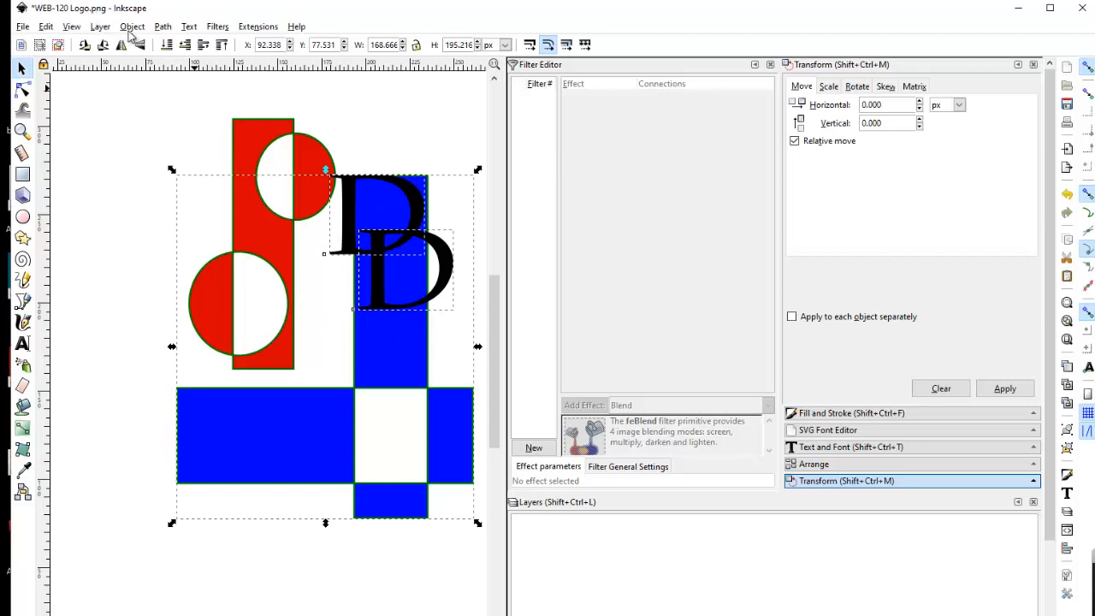
pyautogui.click(168, 29)
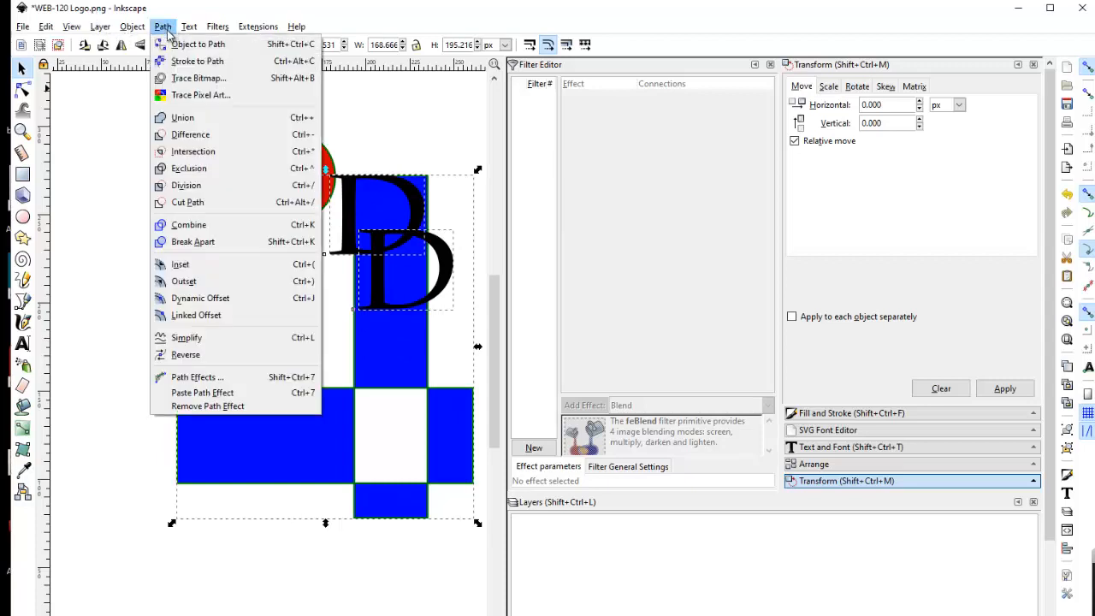
pyautogui.click(190, 168)
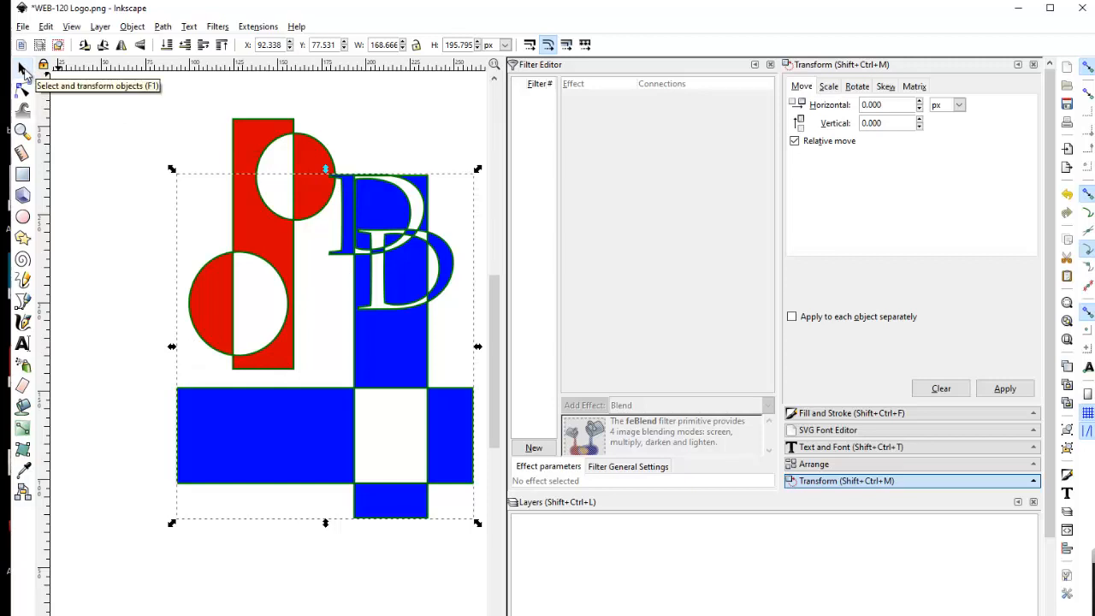
pyautogui.click(181, 128)
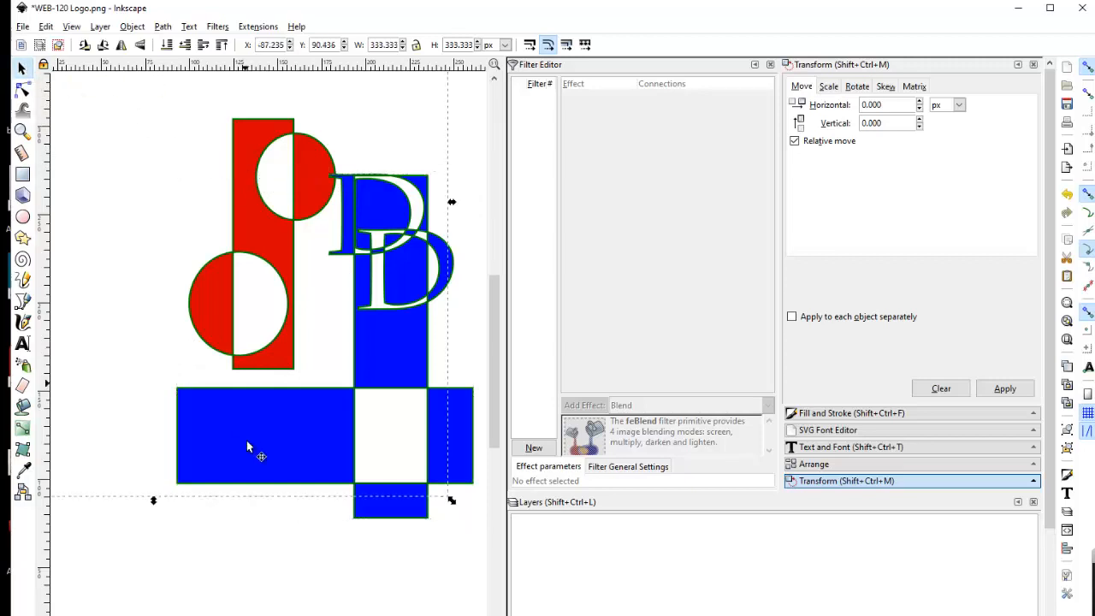
pyautogui.click(379, 557)
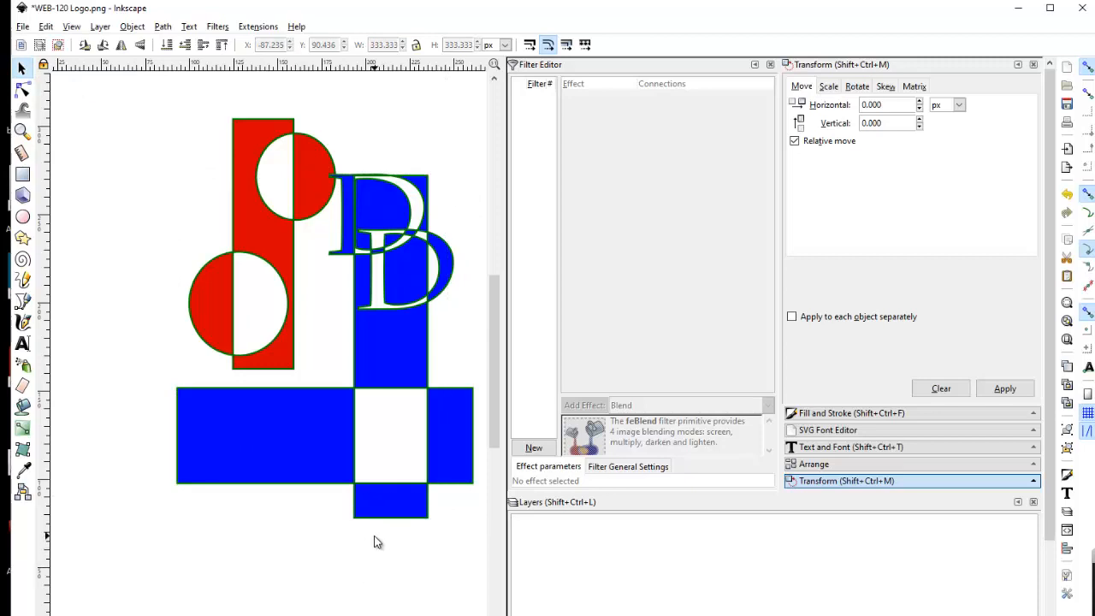
# Apply the Colorize Turbulent overlay filter to the combined blue shape with the letters.
pyautogui.click(312, 431)
pyautogui.click(311, 431)
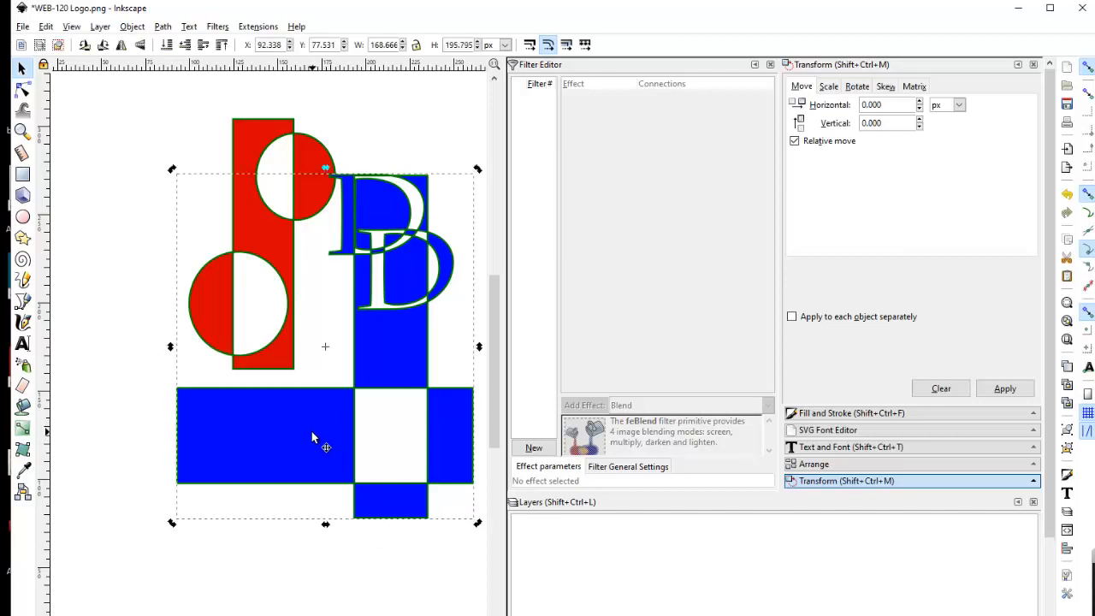
pyautogui.click(253, 544)
pyautogui.click(250, 481)
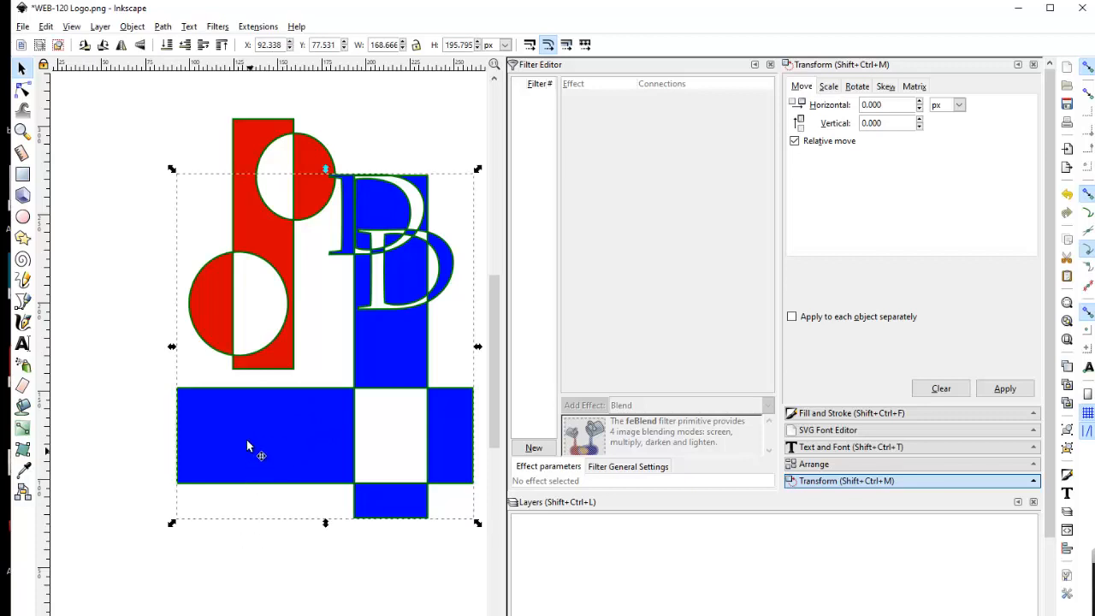
pyautogui.click(215, 27)
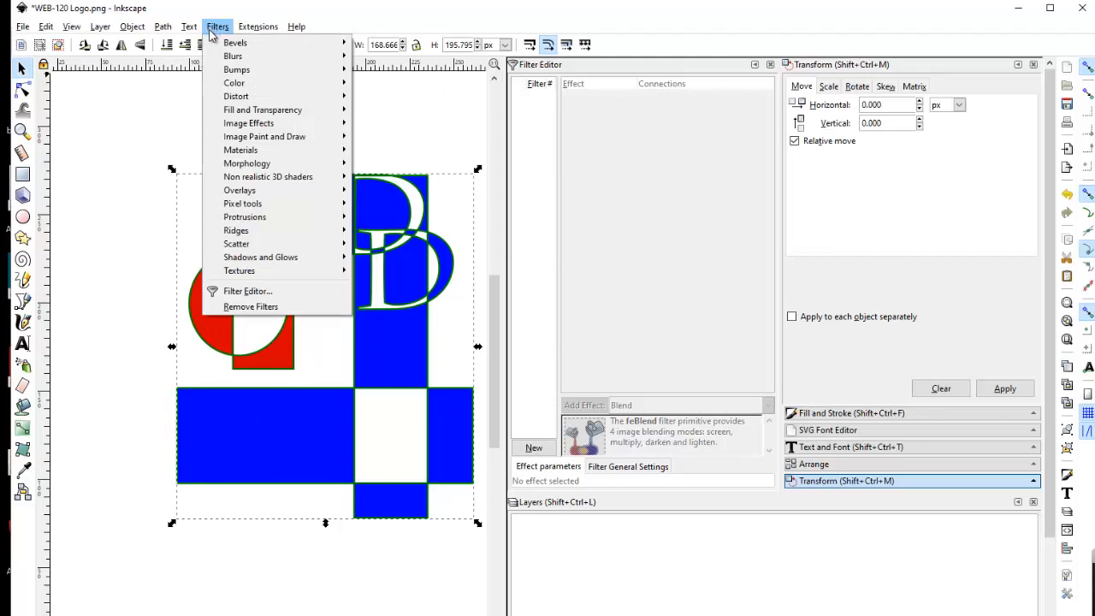
pyautogui.moveTo(220, 45)
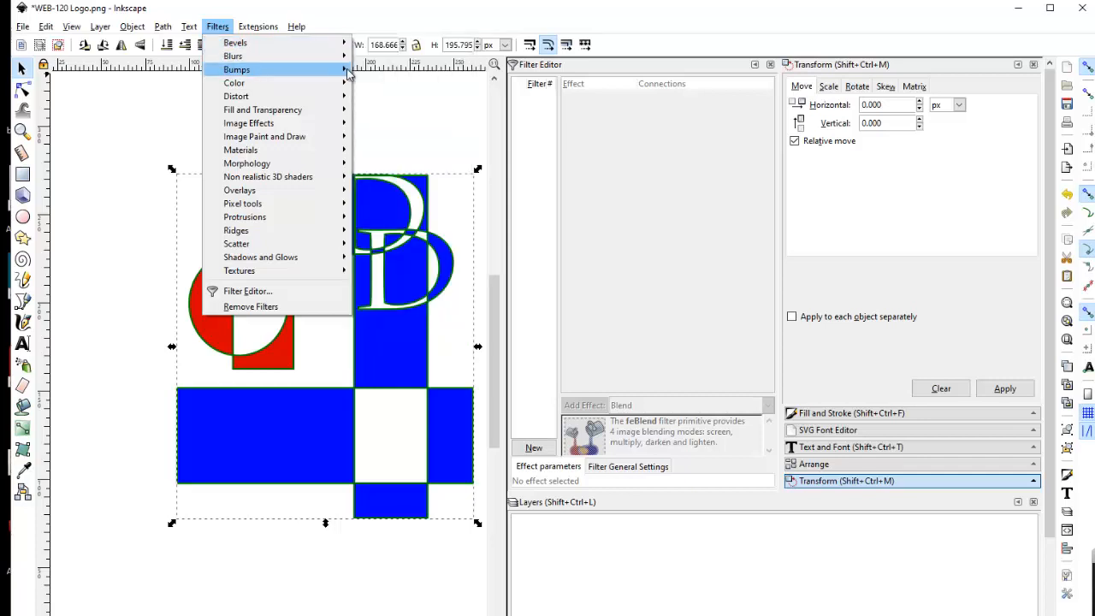
pyautogui.moveTo(325, 192)
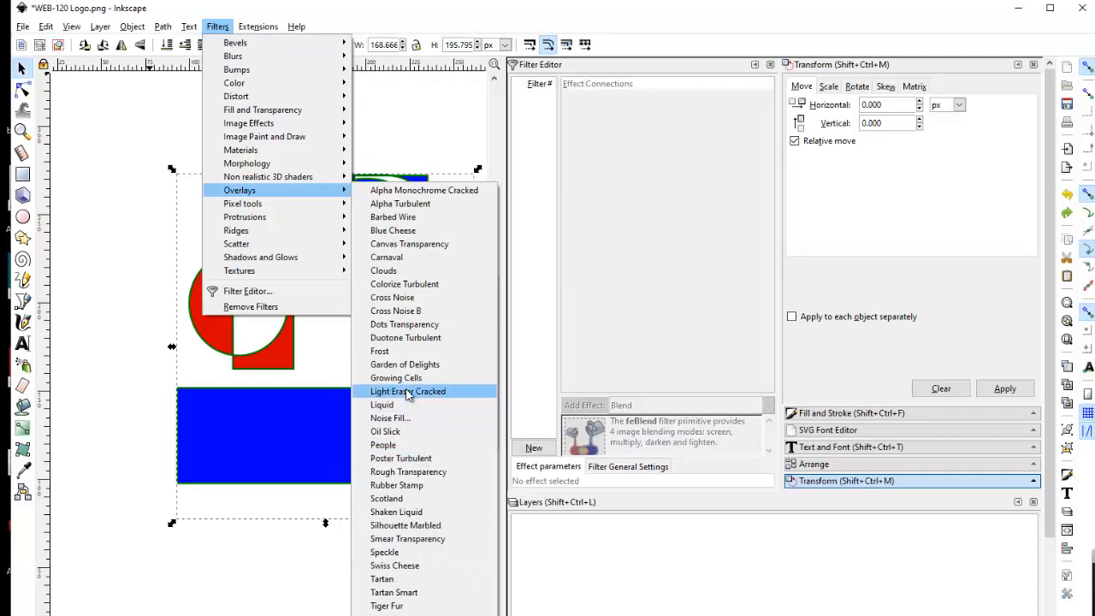
pyautogui.click(415, 283)
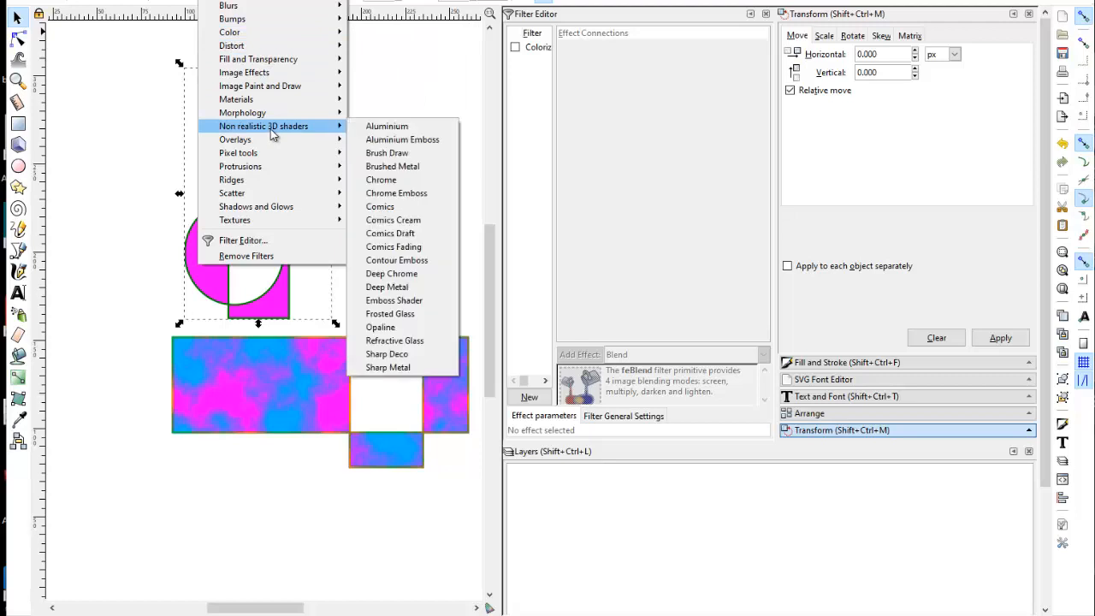
# Try the Colorize Turbulent overlay filter on the magenta shape with the circles and undo it.
pyautogui.moveTo(274, 140)
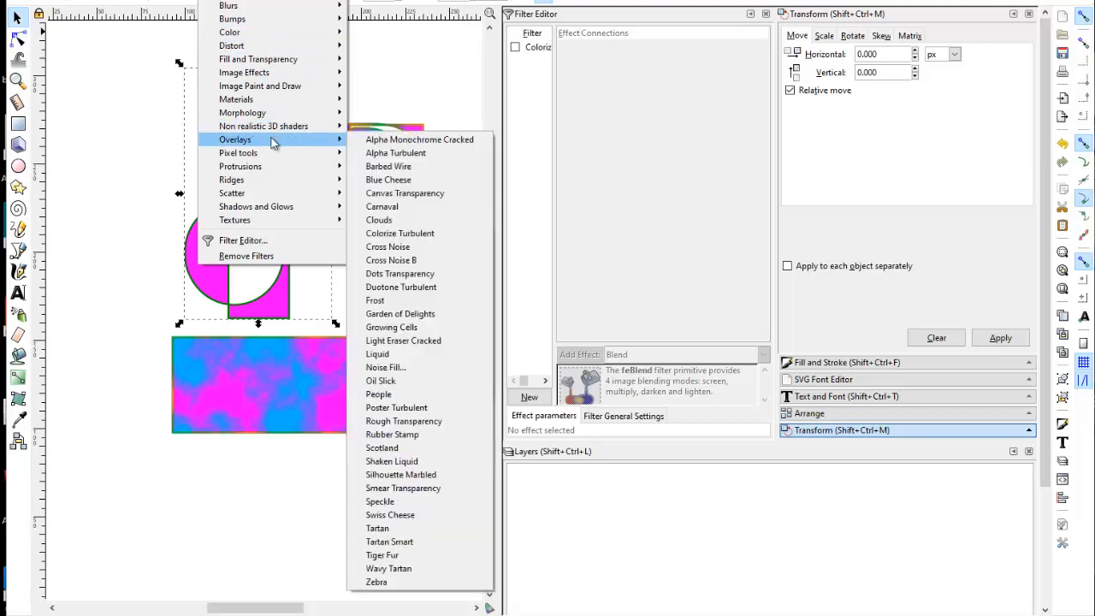
pyautogui.click(410, 234)
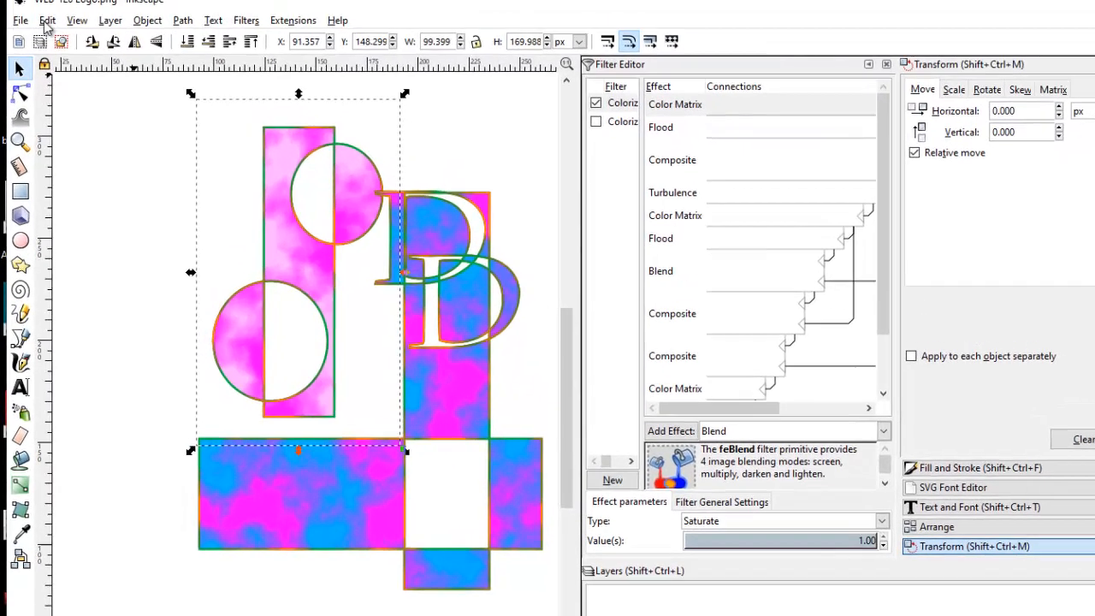
pyautogui.click(47, 21)
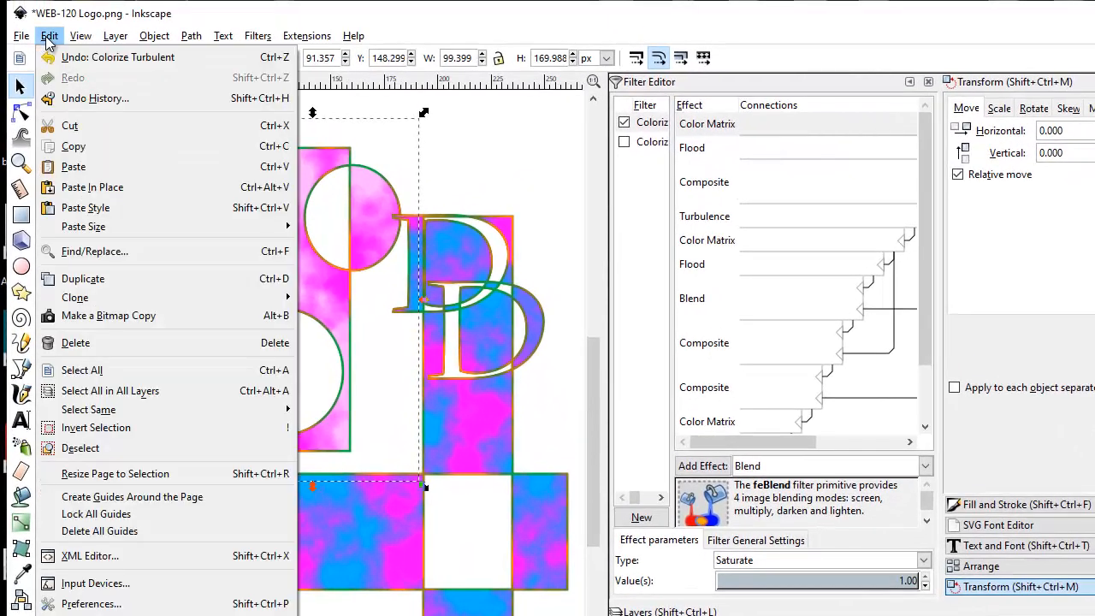
pyautogui.click(91, 44)
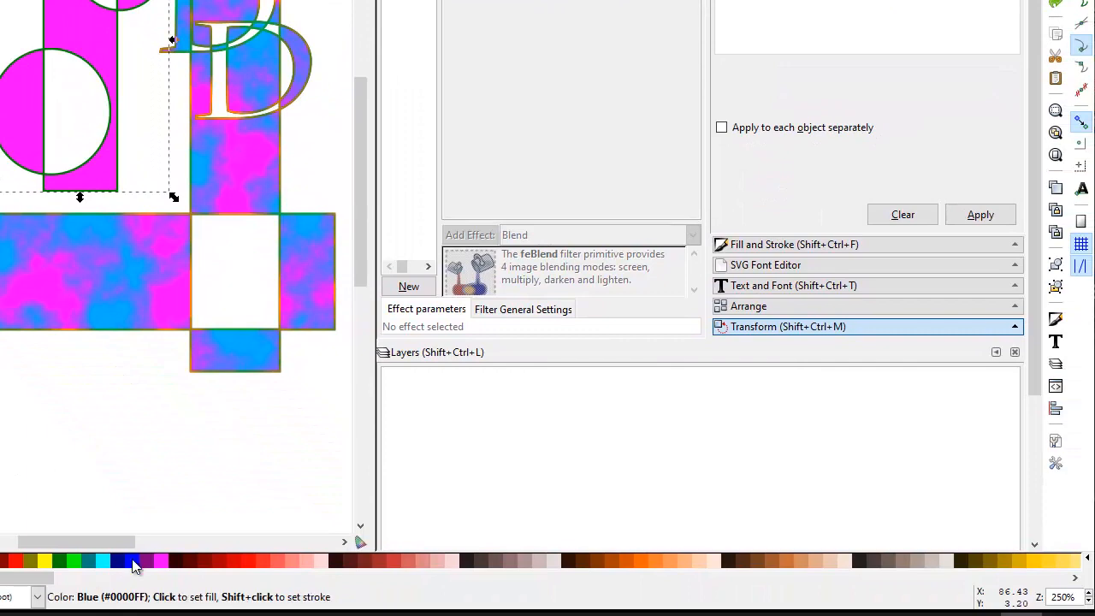
# Set the magenta shape's stroke to blue.
pyautogui.rightClick(133, 566)
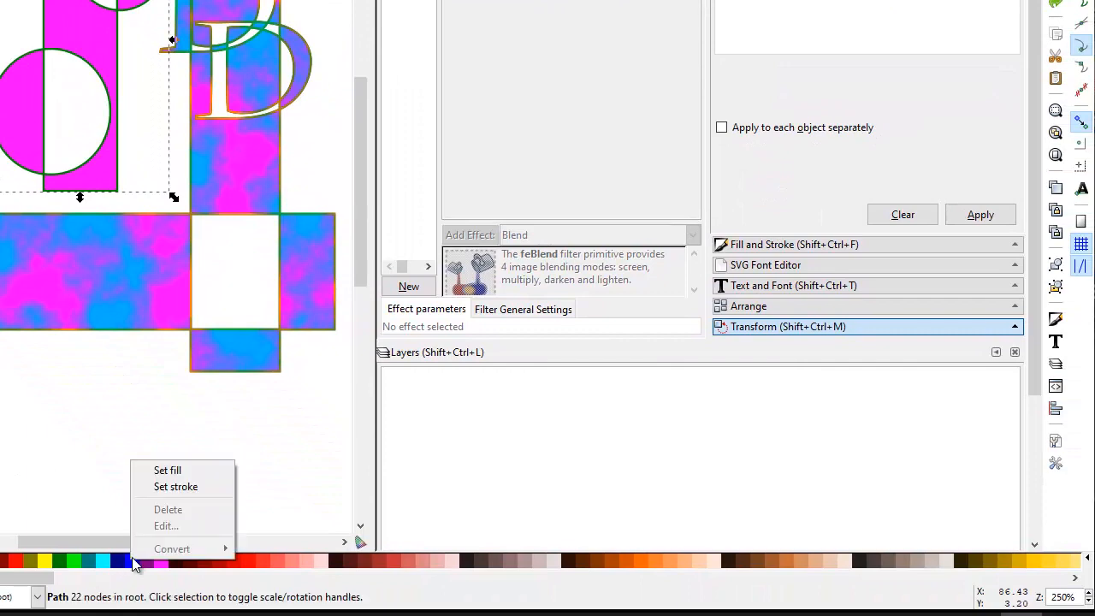
pyautogui.click(183, 488)
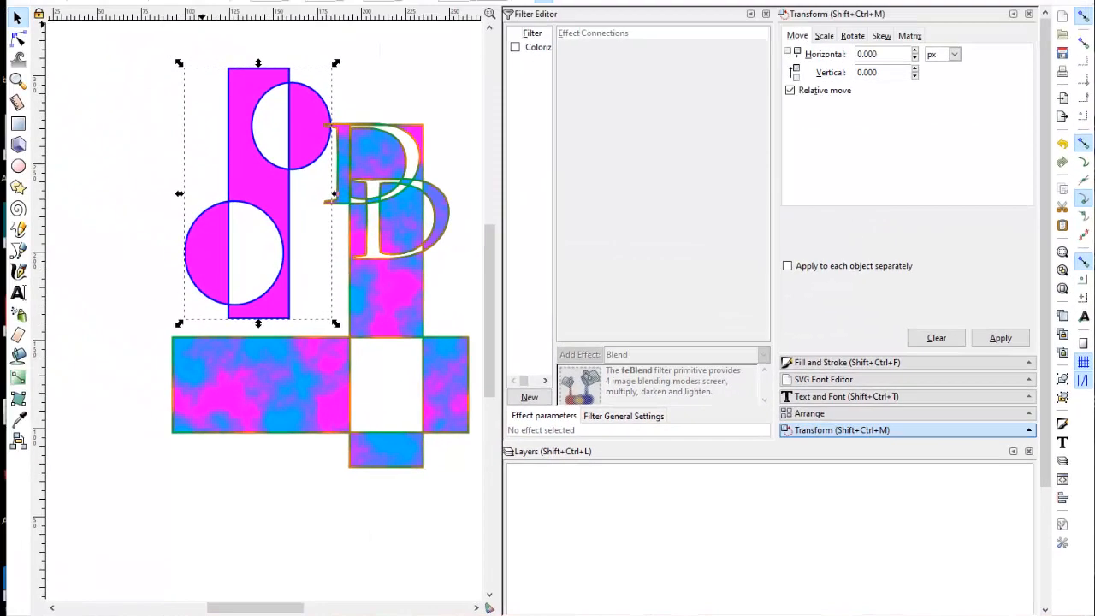
# Try the Colorize Turbulent overlay filter on the blue-stroked magenta shape with the circles and undo it.
pyautogui.click(216, 2)
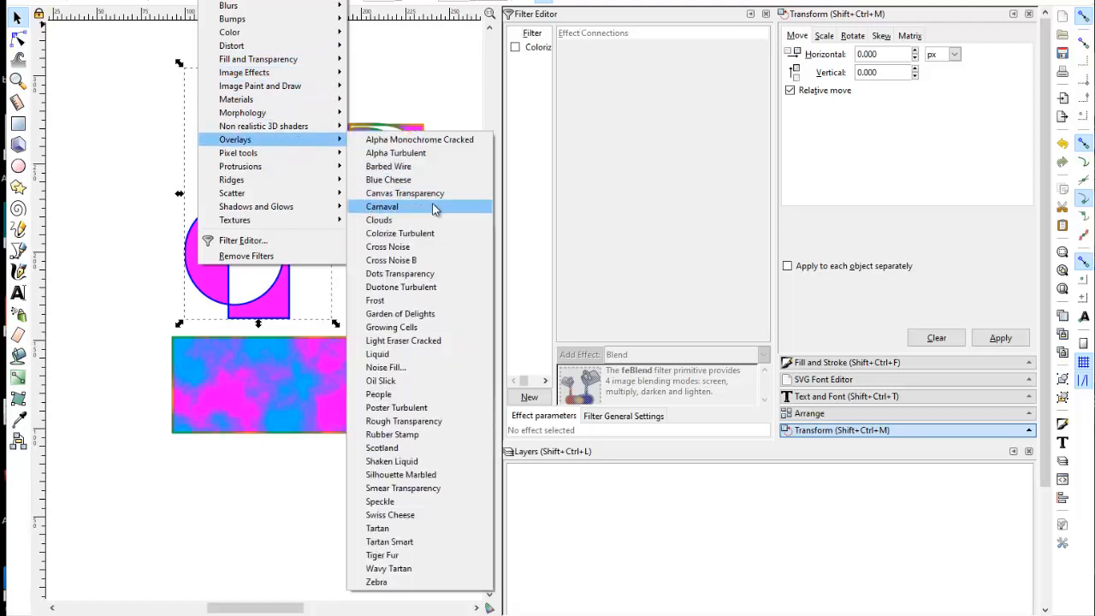
pyautogui.click(426, 240)
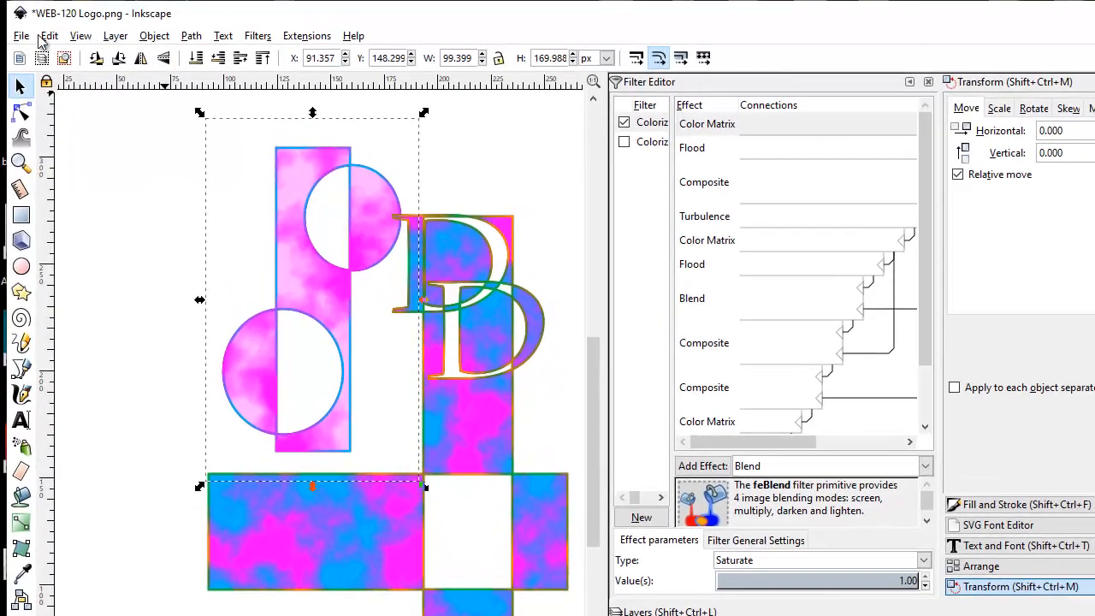
pyautogui.click(49, 35)
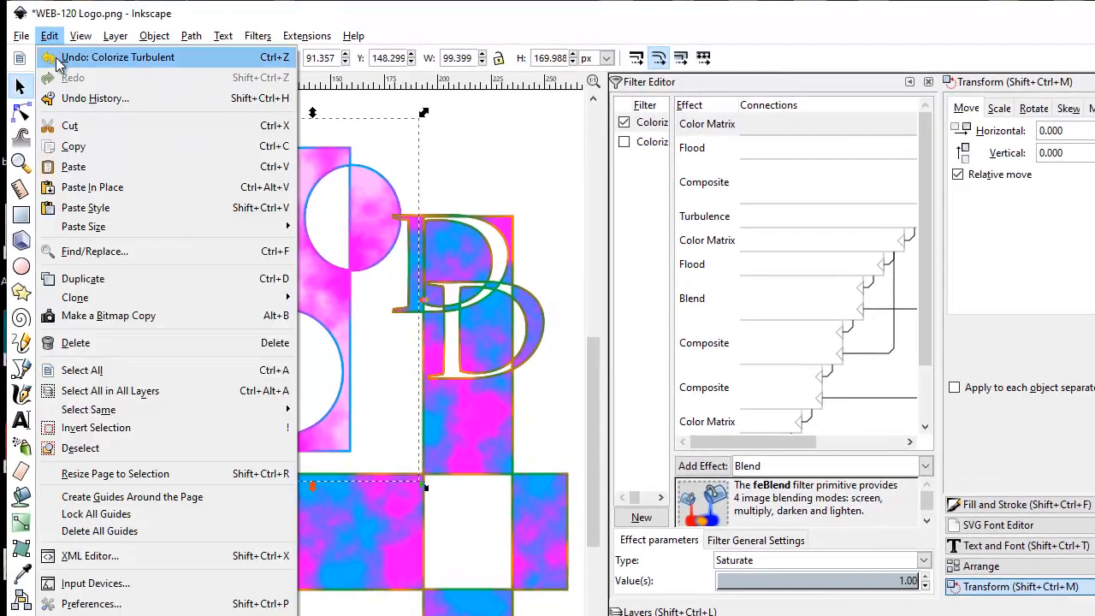
pyautogui.click(62, 51)
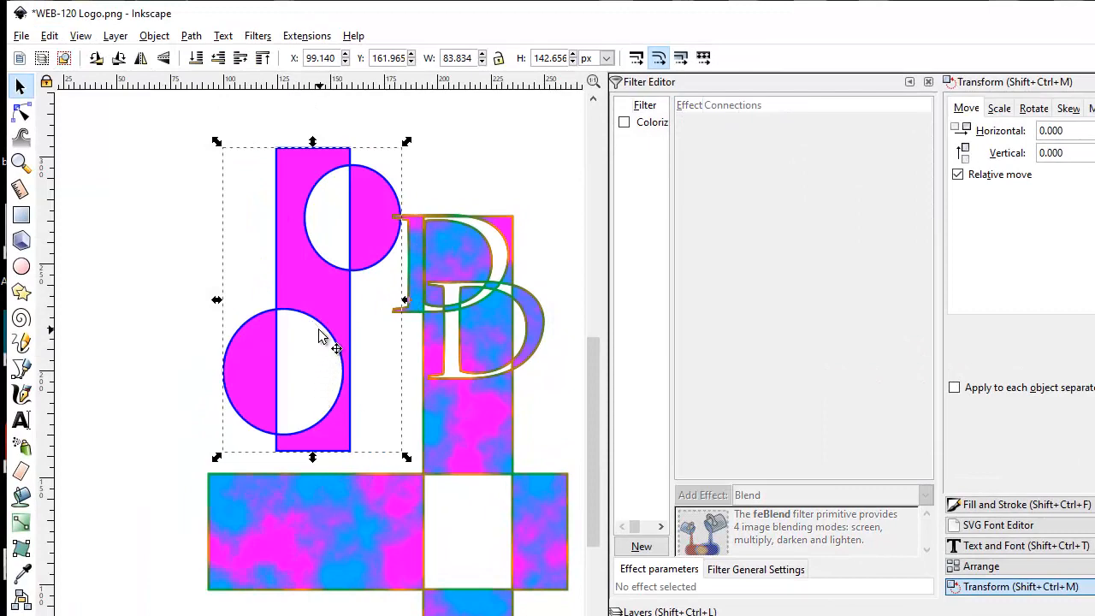
# Give the shape with the two circles a blue fill and a magenta stroke.
pyautogui.click(254, 402)
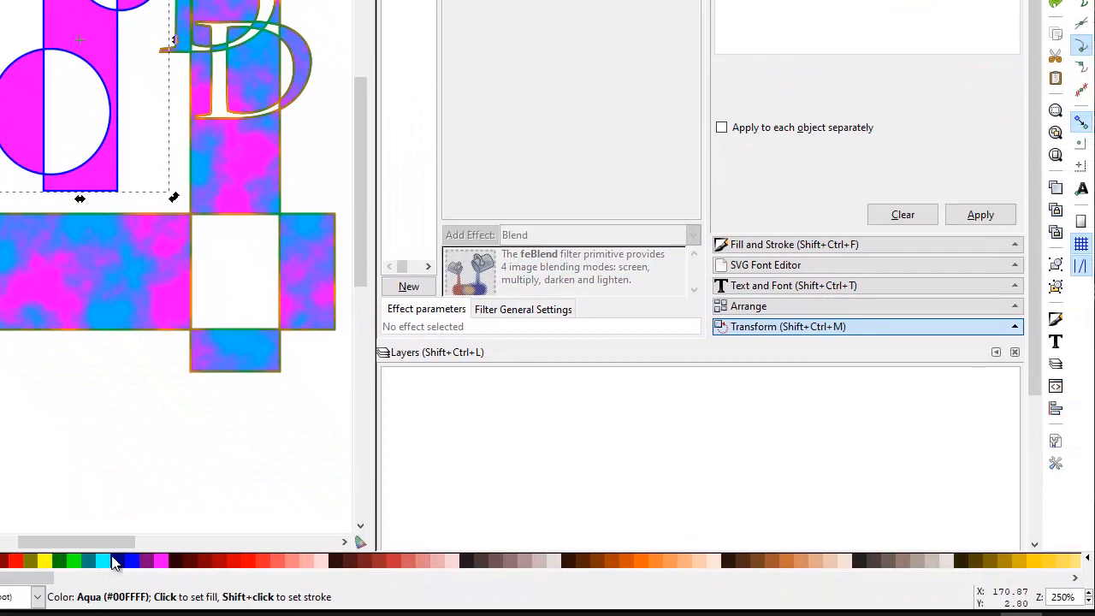
pyautogui.rightClick(131, 563)
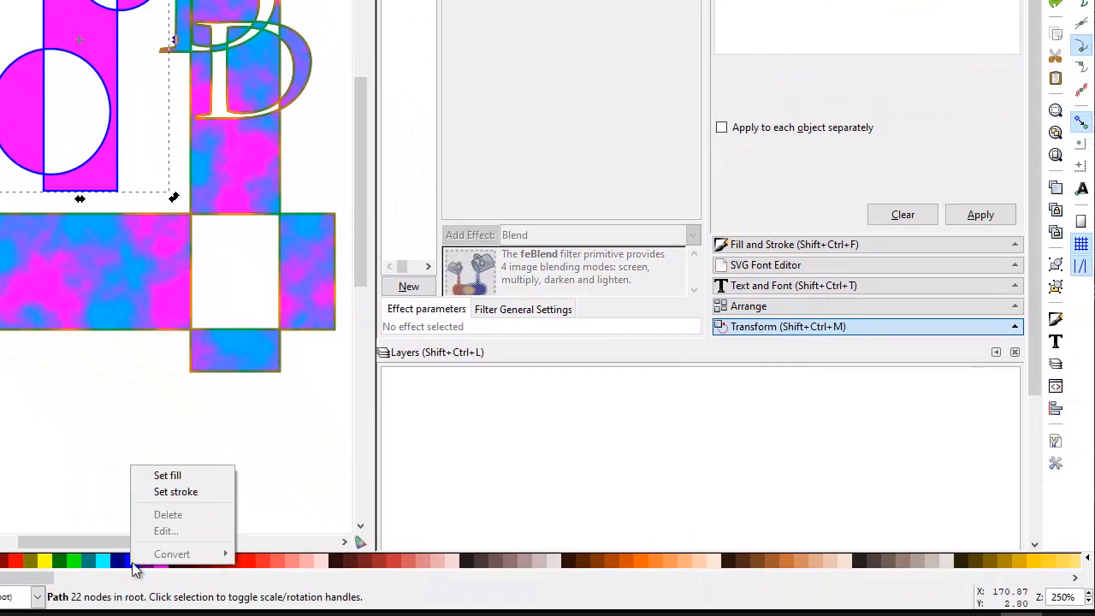
pyautogui.click(187, 493)
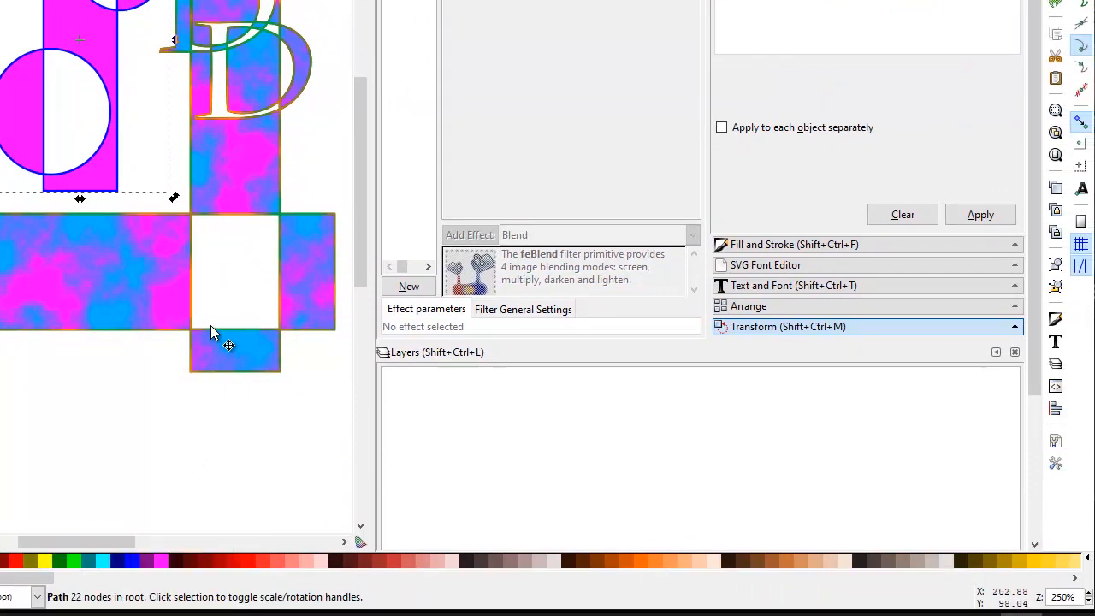
pyautogui.rightClick(133, 568)
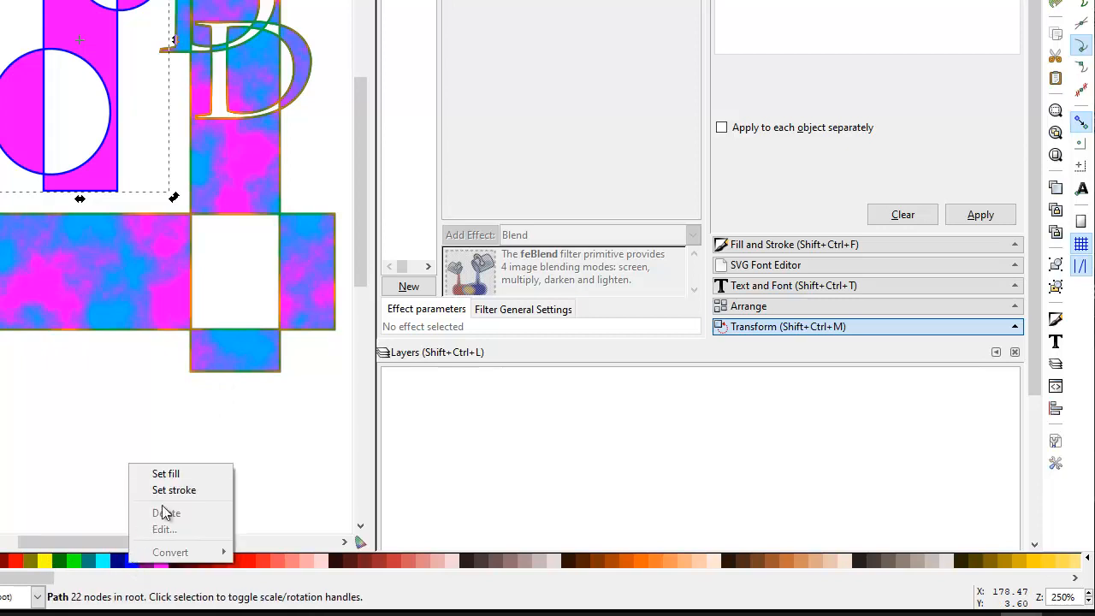
pyautogui.click(173, 473)
pyautogui.rightClick(98, 171)
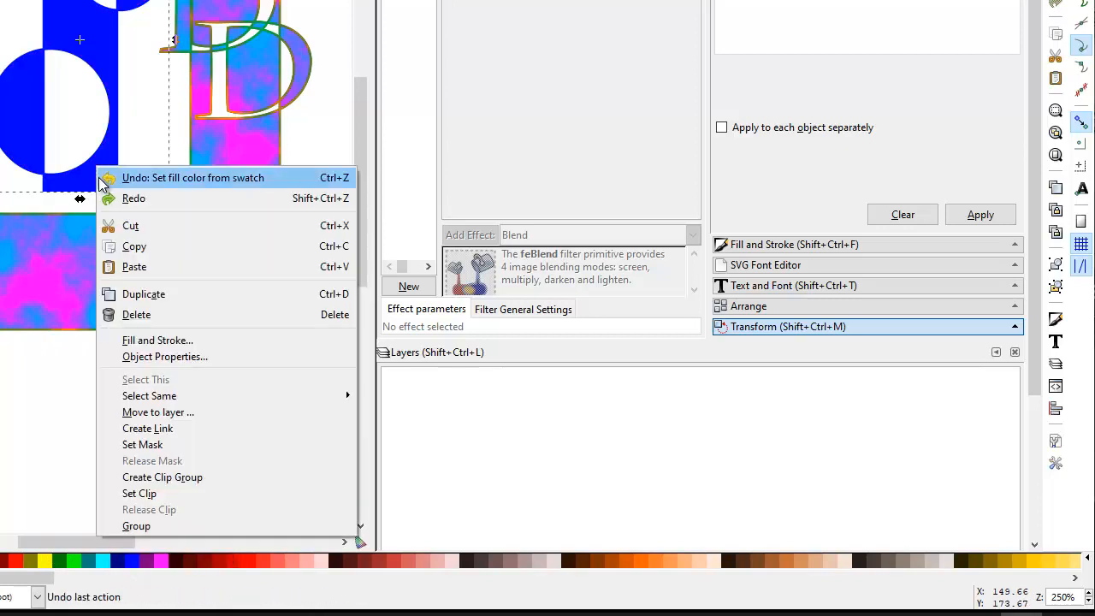
pyautogui.click(34, 115)
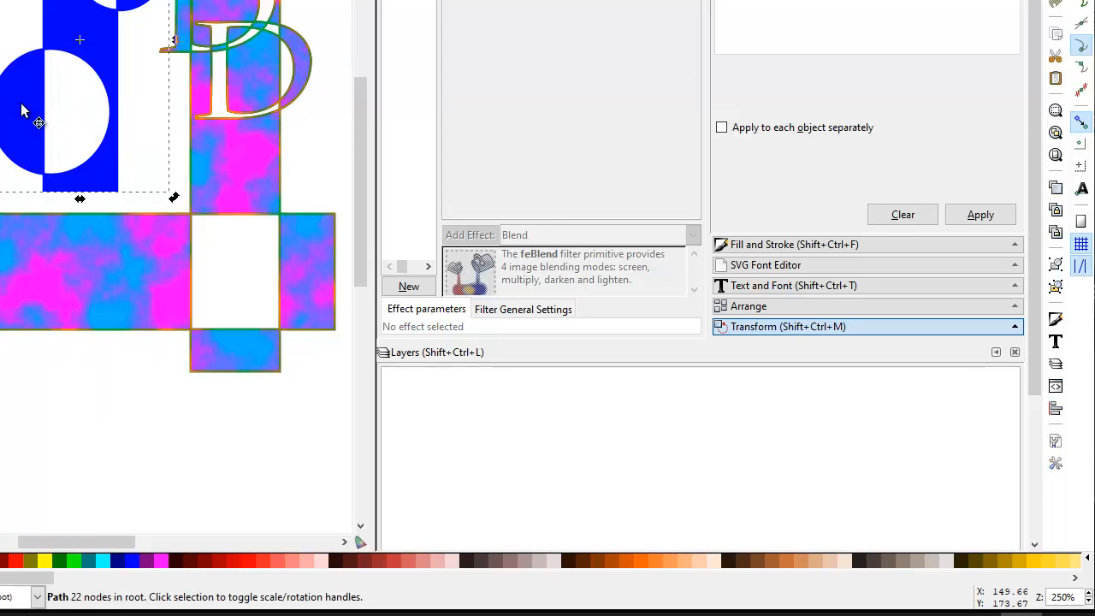
pyautogui.rightClick(167, 565)
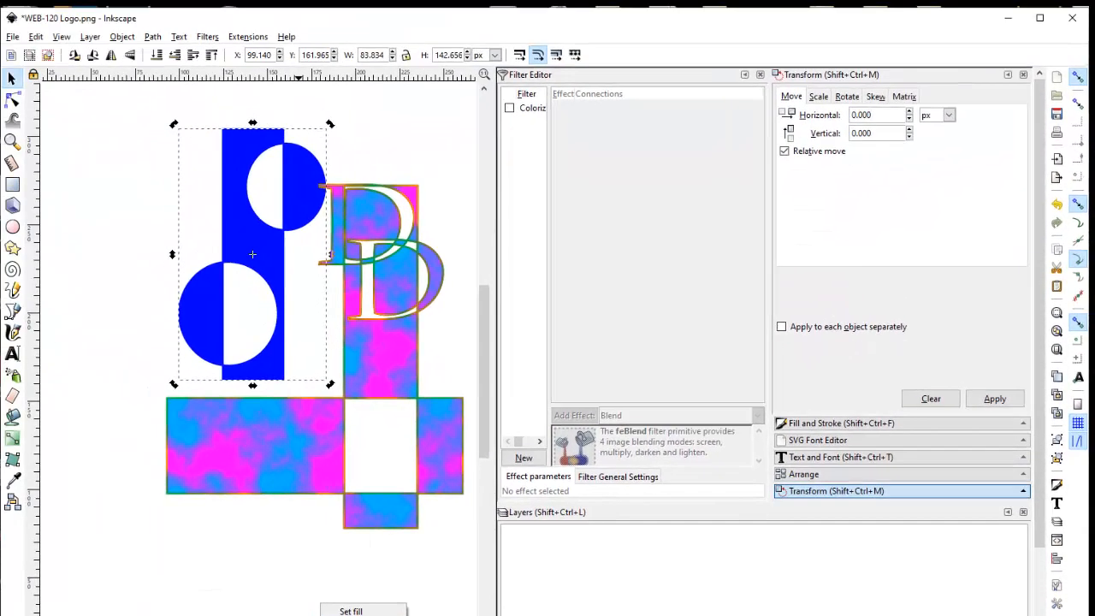
pyautogui.click(227, 506)
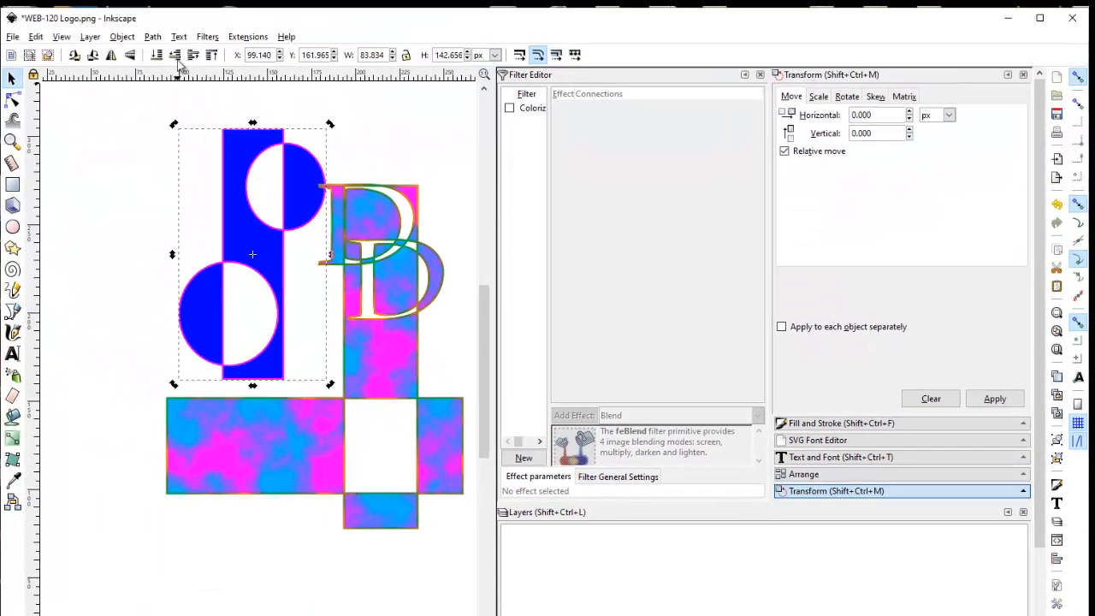
# Apply the Colorize Turbulent overlay filter to the blue shape with the circles and magenta stroke.
pyautogui.click(207, 37)
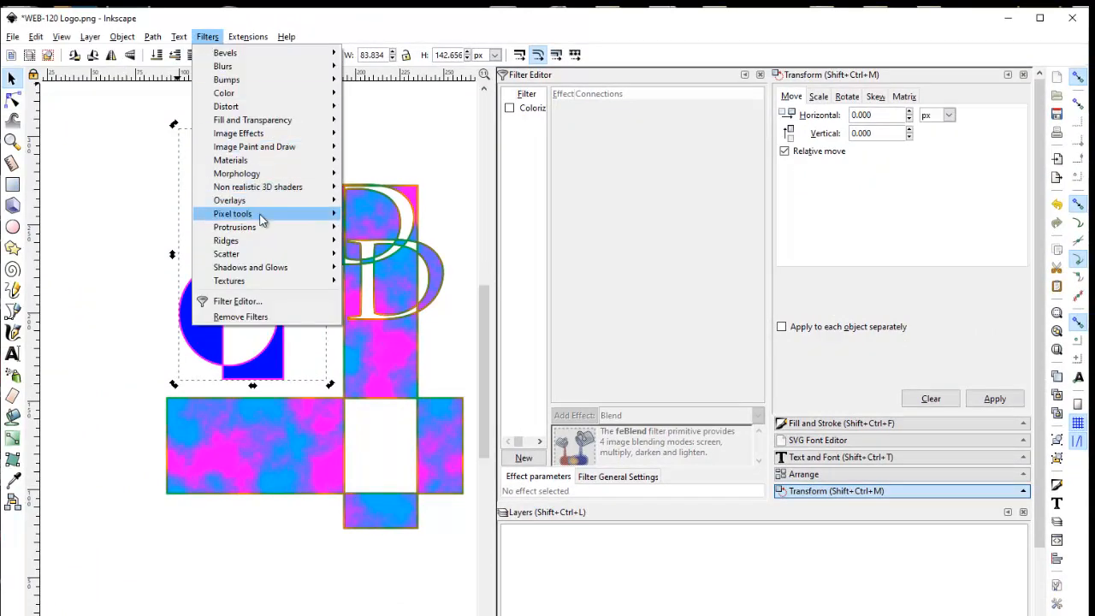
pyautogui.moveTo(262, 209)
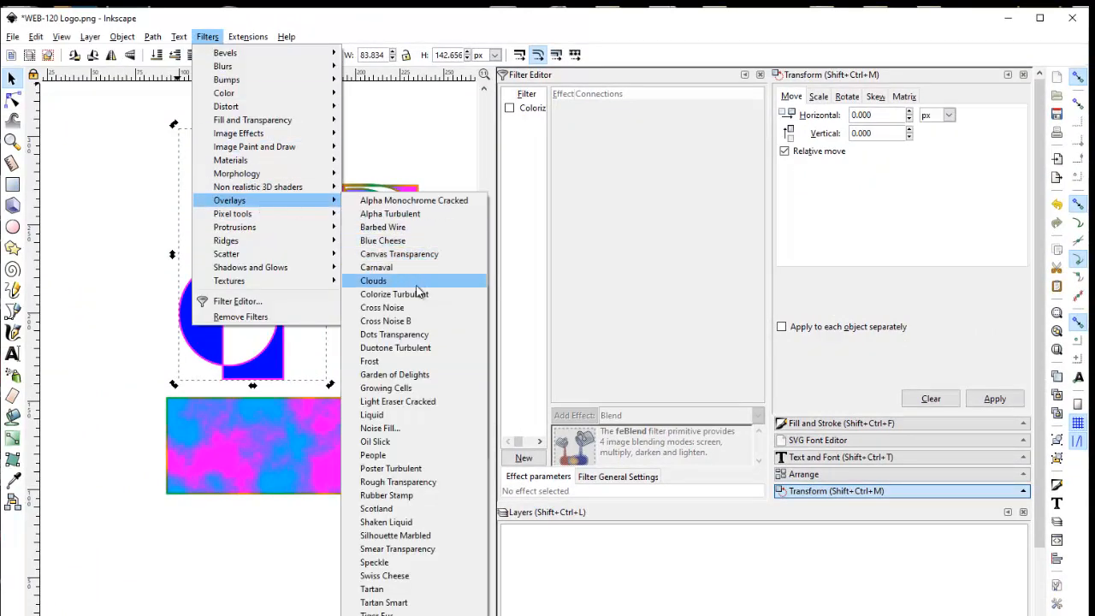
pyautogui.click(402, 295)
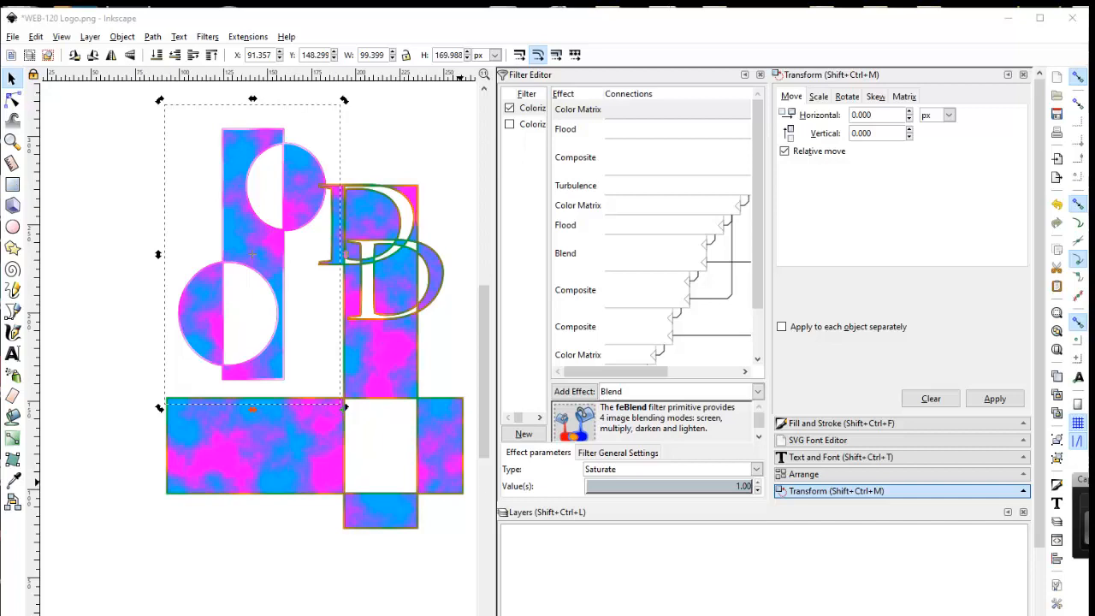
# Group the filtered circle shape together with the filtered letter shape.
pyautogui.click(199, 597)
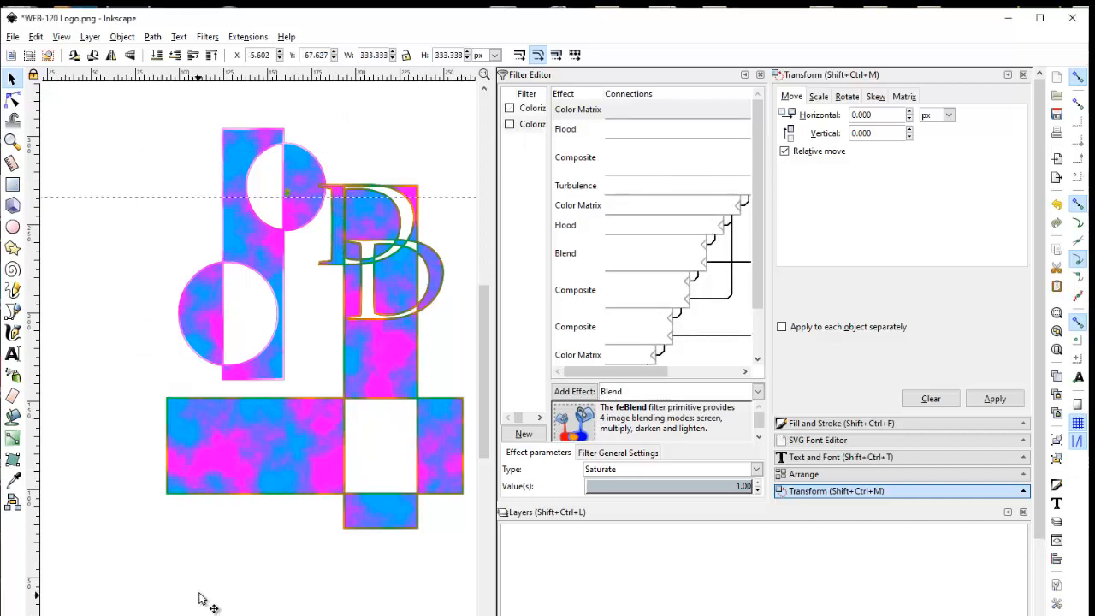
pyautogui.click(295, 442)
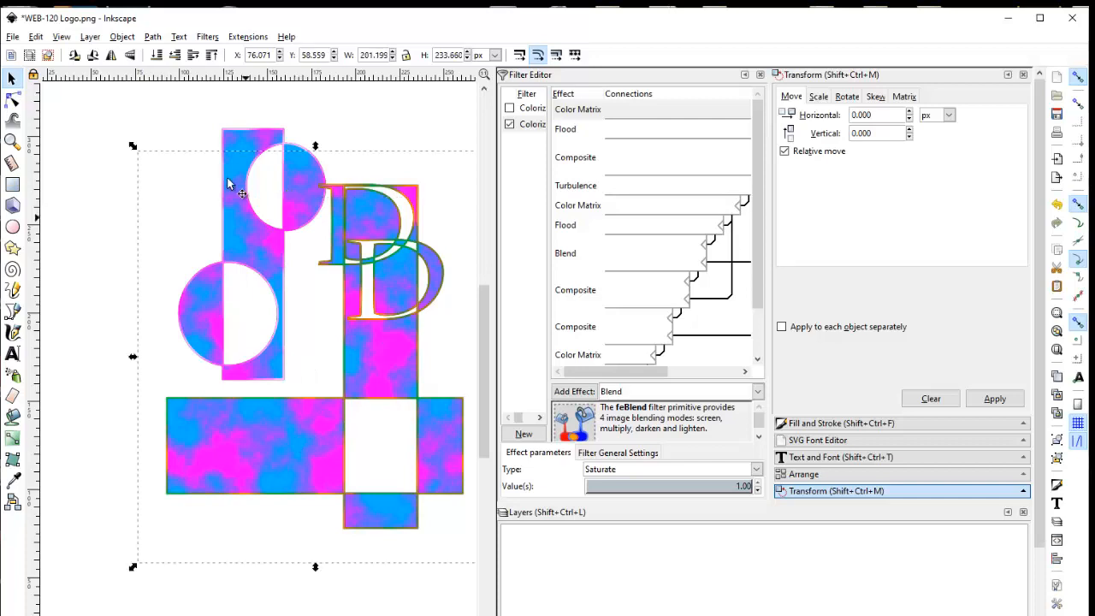
pyautogui.keyDown('shift'); pyautogui.click(242, 137); pyautogui.keyUp('shift')
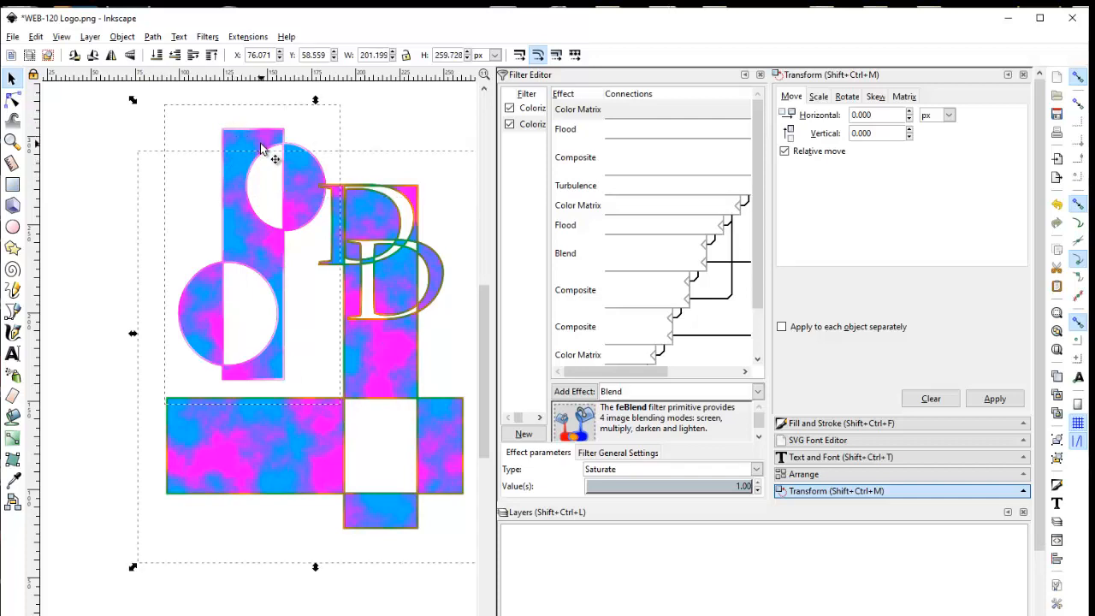
pyautogui.click(131, 38)
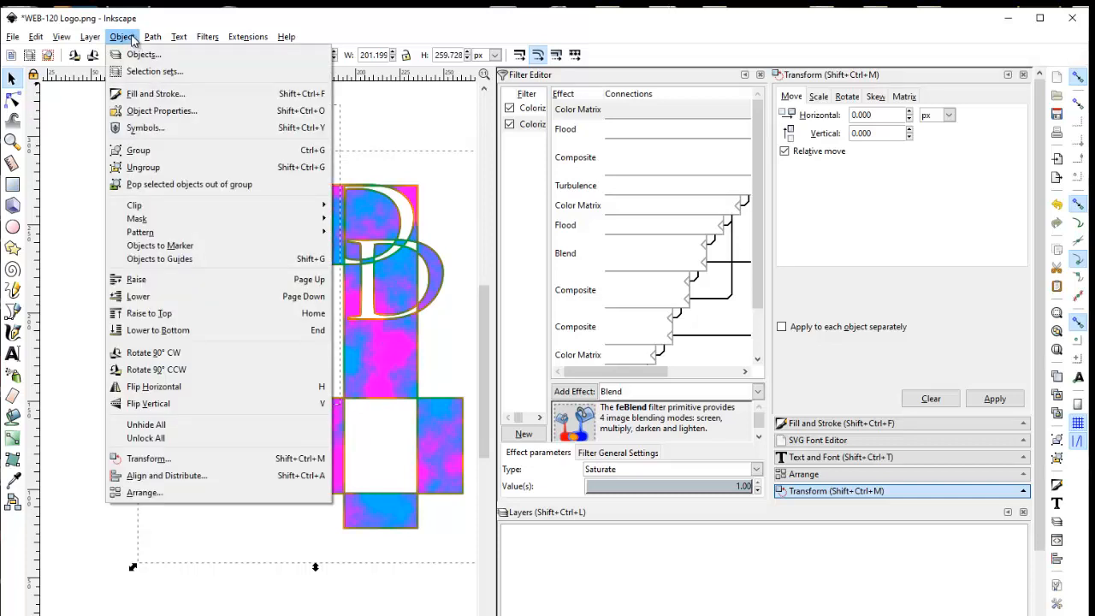
pyautogui.click(136, 151)
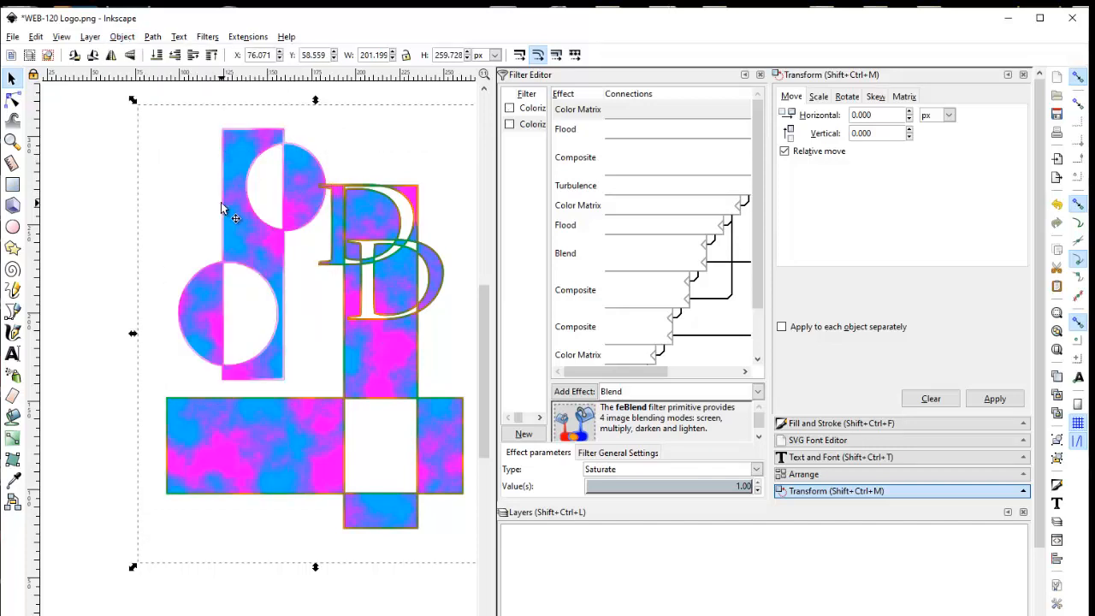
pyautogui.click(13, 37)
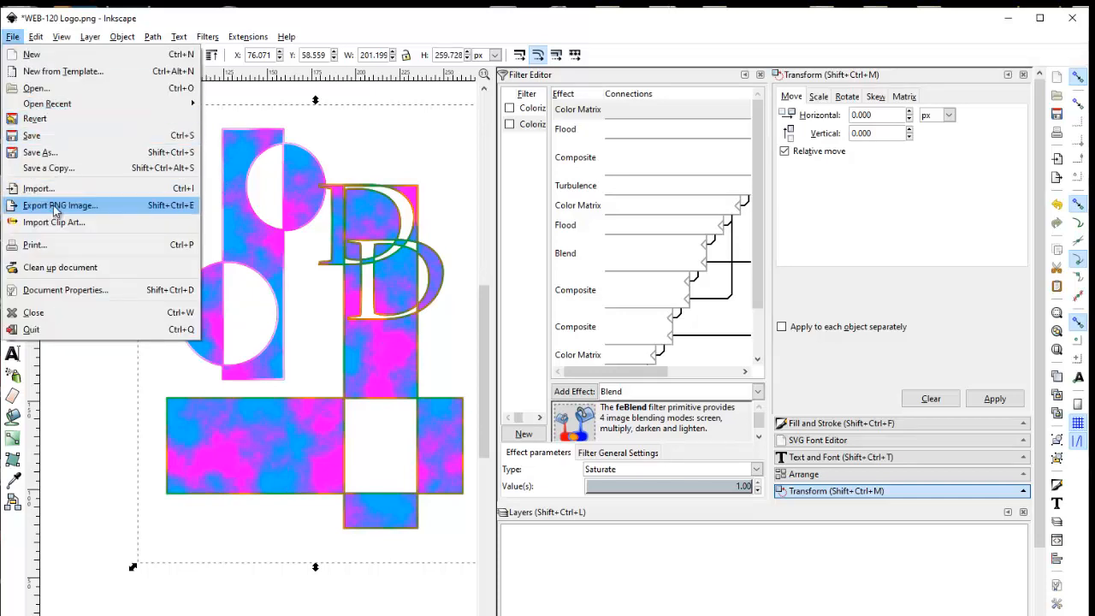
pyautogui.click(288, 181)
pyautogui.rightClick(240, 188)
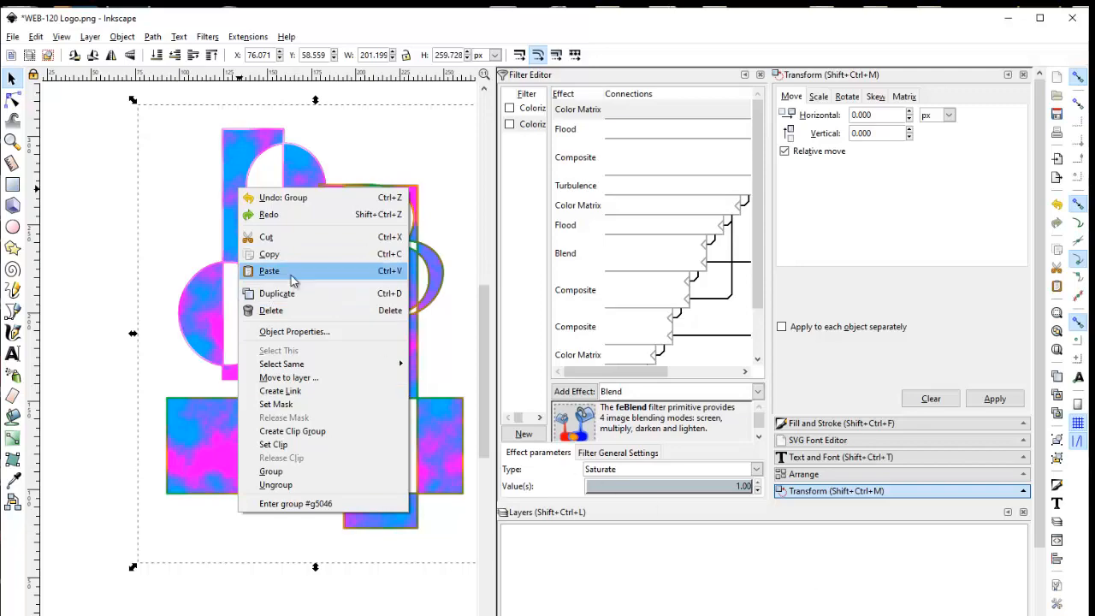
pyautogui.click(309, 20)
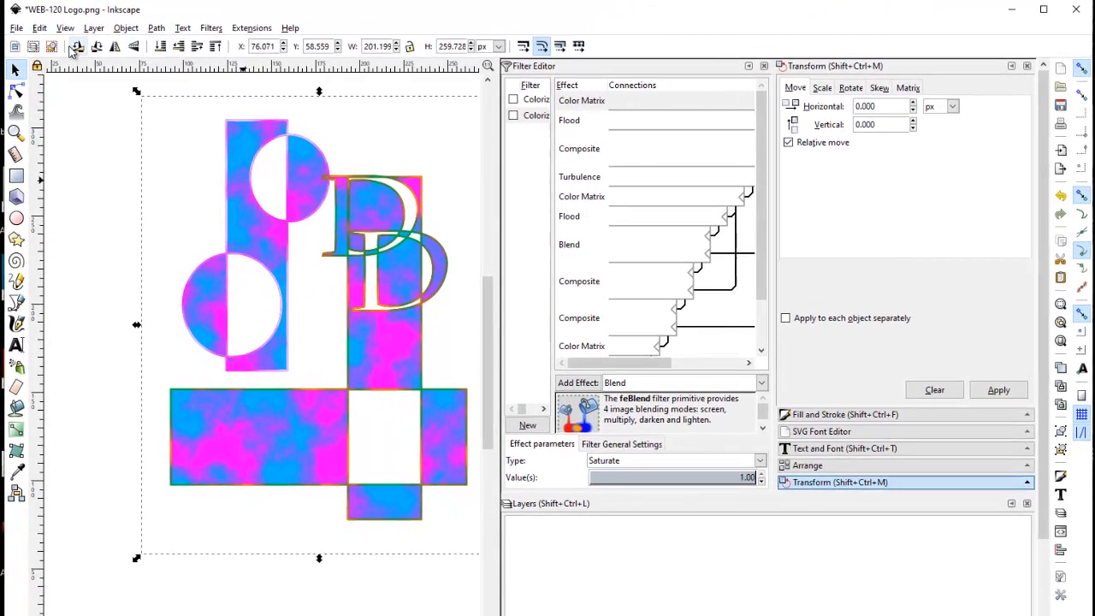
# Open the PNG export settings and set the export area to the selection.
pyautogui.click(38, 37)
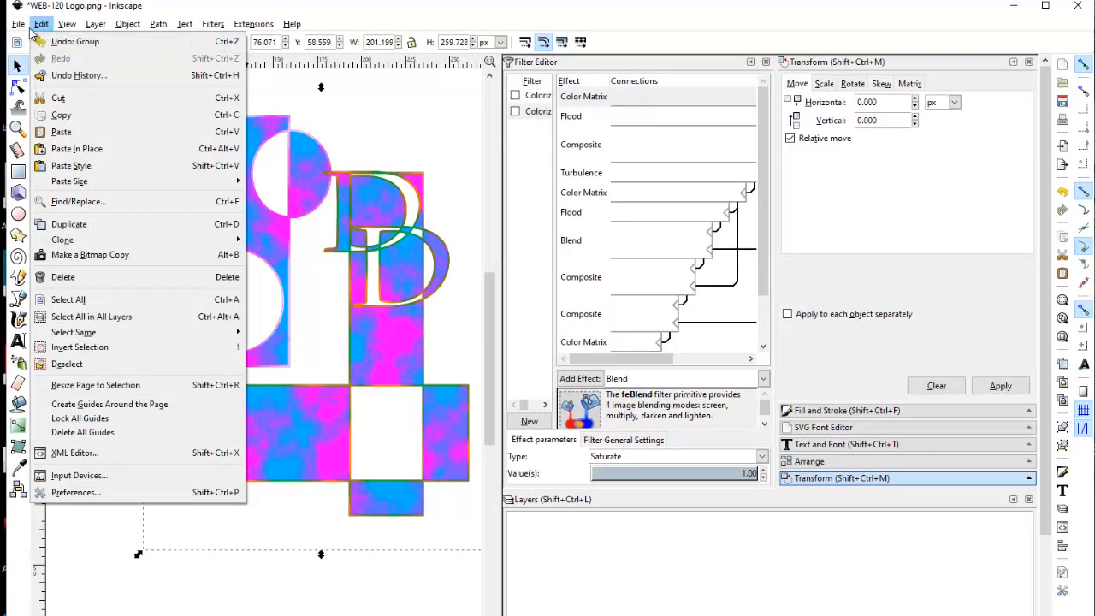
pyautogui.moveTo(18, 24)
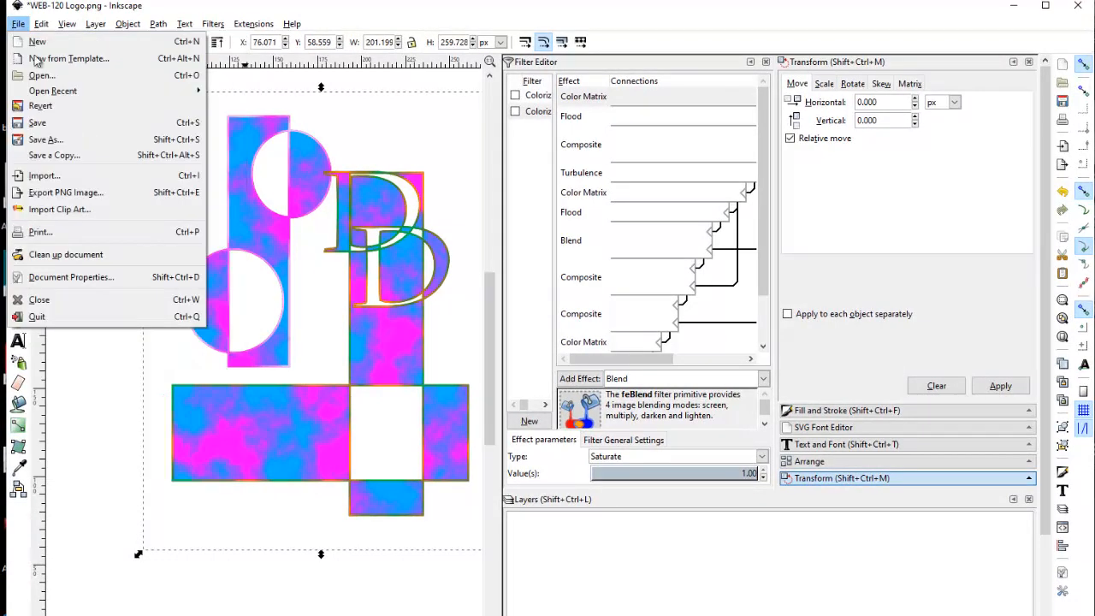
pyautogui.click(68, 196)
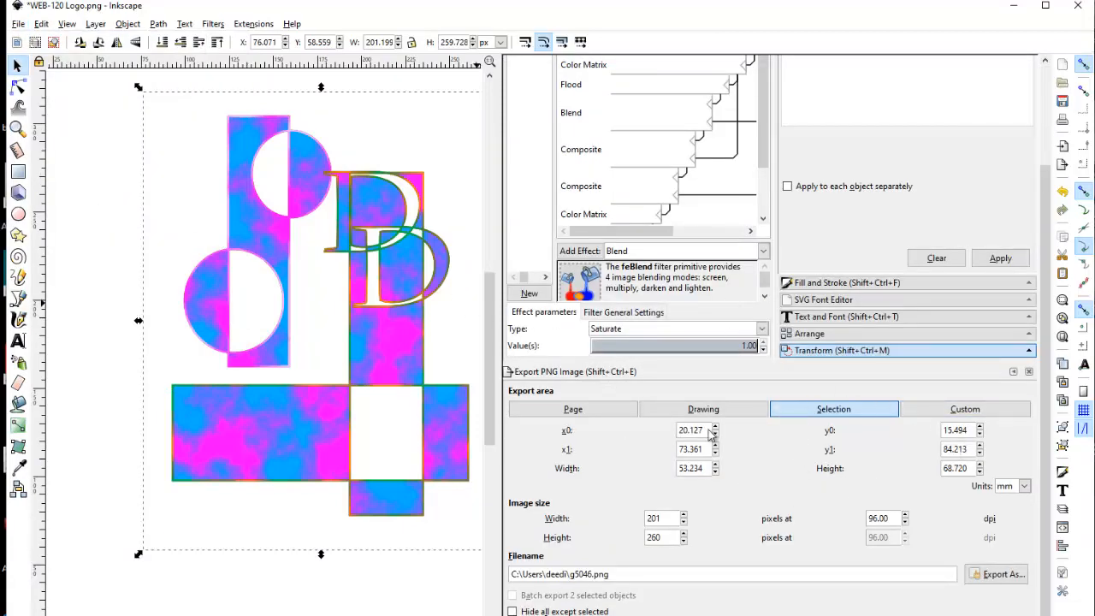
pyautogui.click(840, 416)
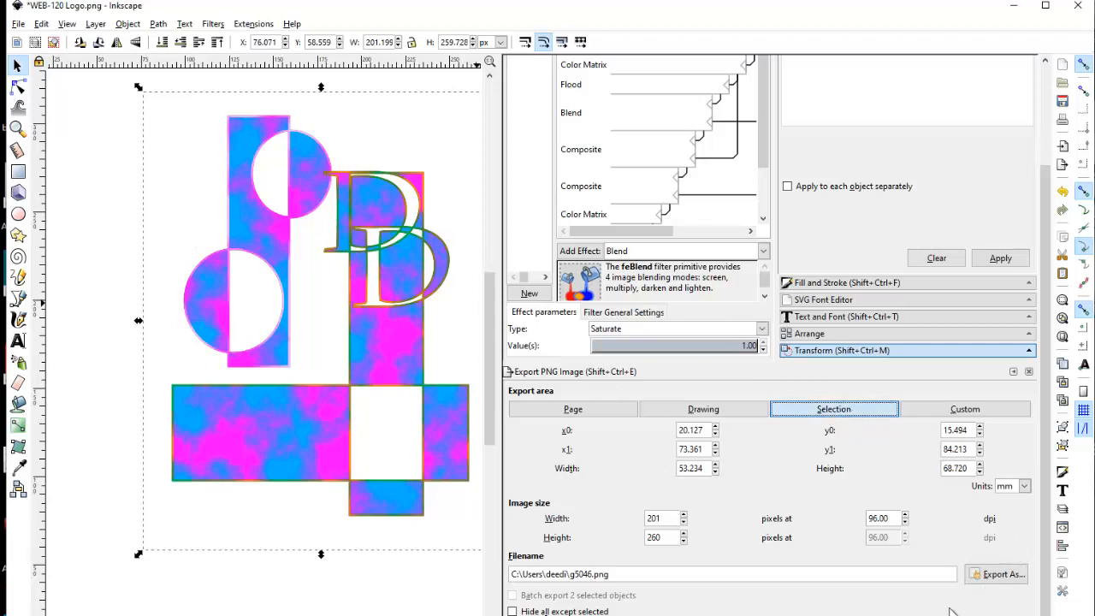
# Set the export destination to the Week 11 folder under Spring 2020, WEB-120, Assignments.
pyautogui.click(594, 574)
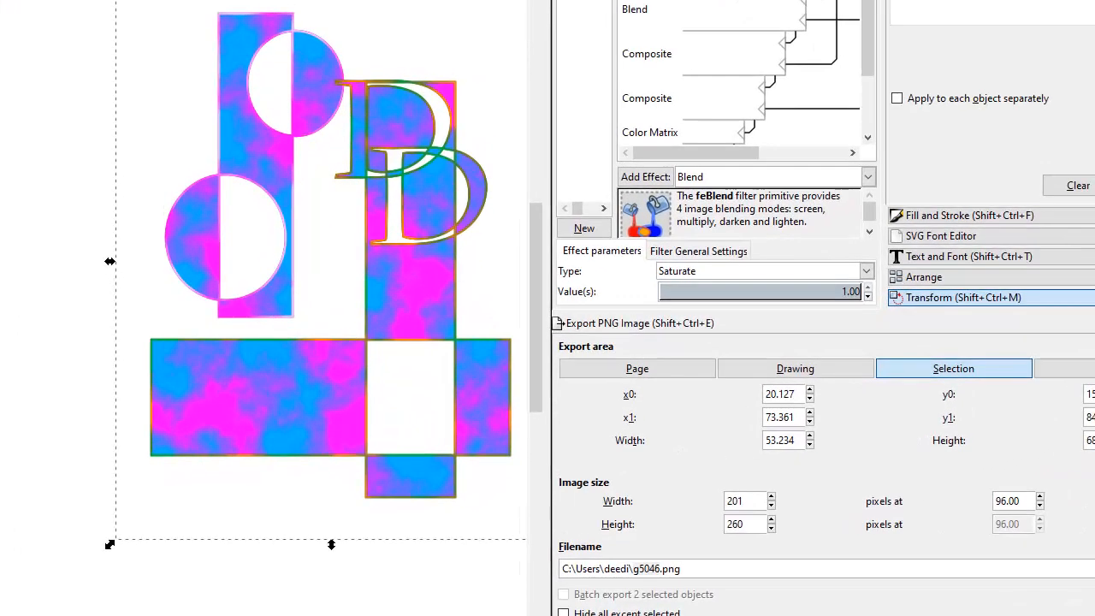
pyautogui.click(1088, 569)
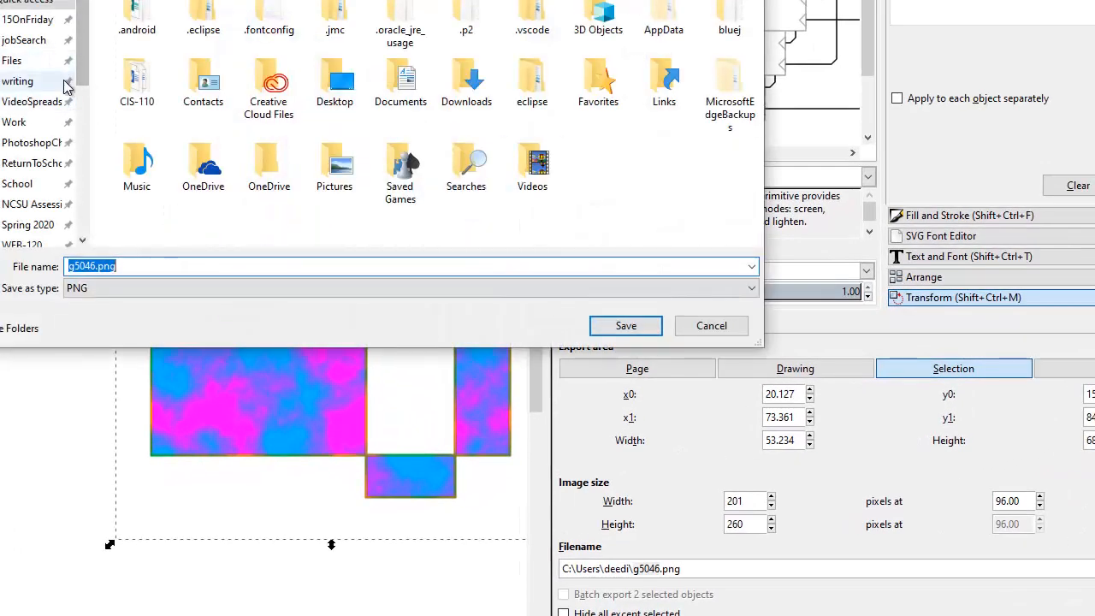
pyautogui.click(26, 224)
pyautogui.doubleClick(142, 83)
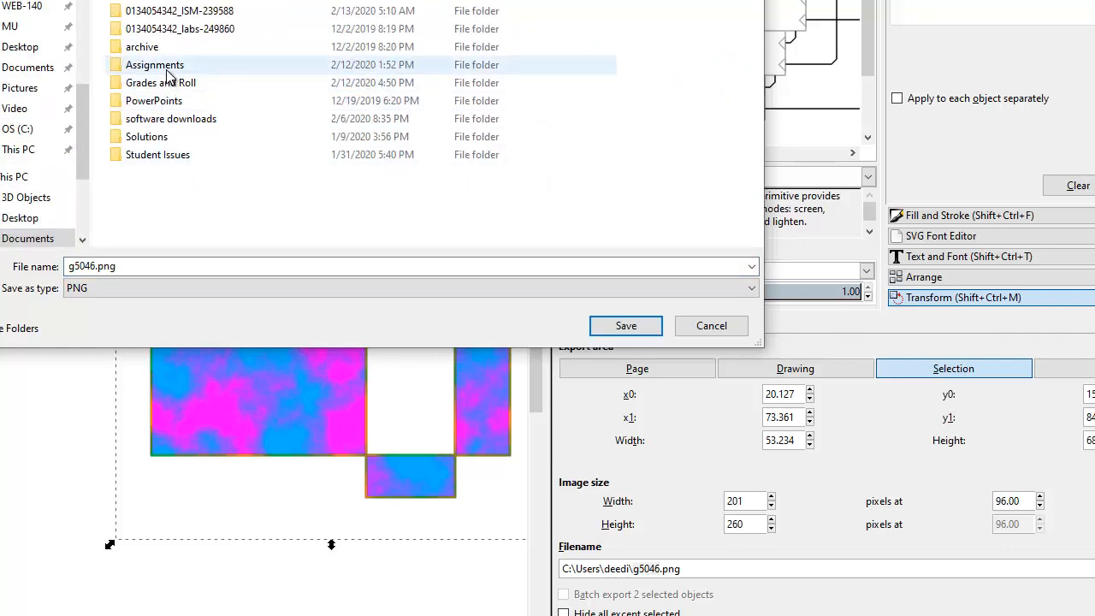
pyautogui.click(162, 156)
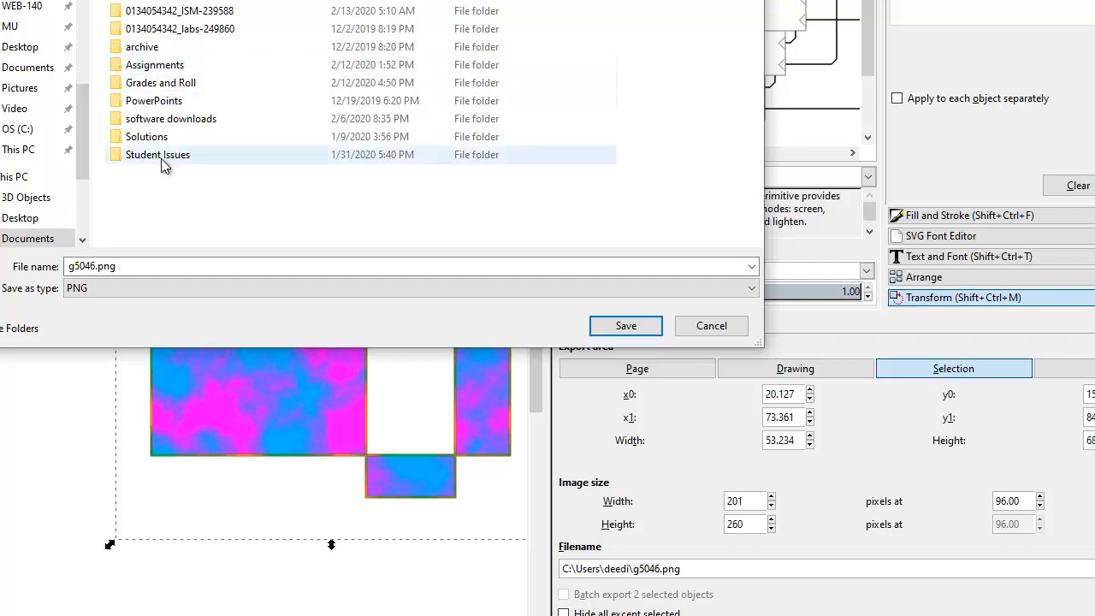
pyautogui.doubleClick(167, 67)
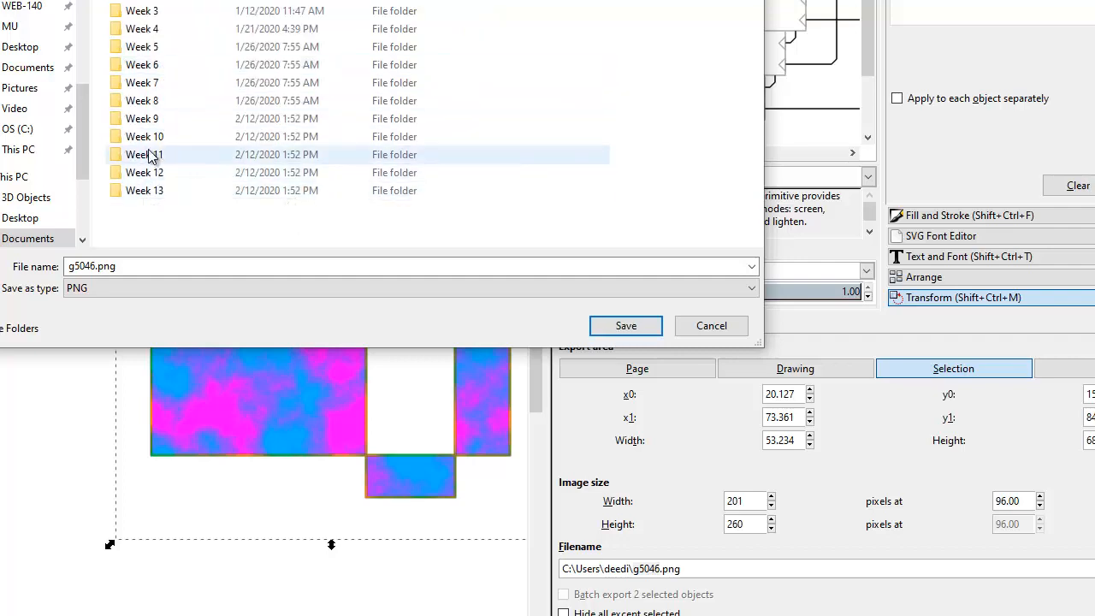
pyautogui.click(153, 158)
pyautogui.doubleClick(154, 158)
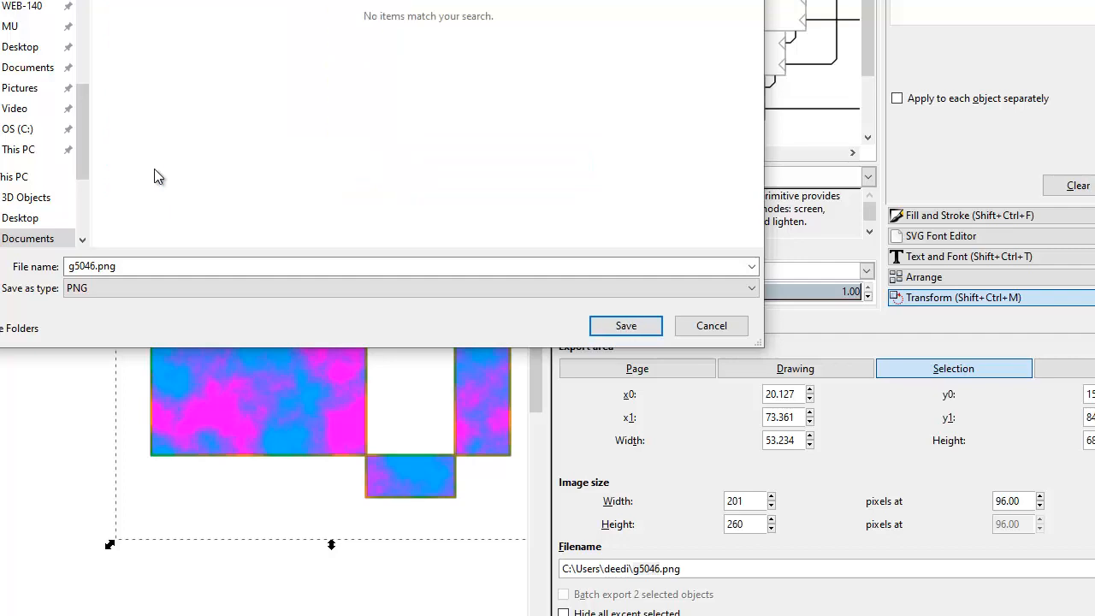
# Name the export file Icon.png and export the selected logo group as a PNG.
pyautogui.click(94, 265)
pyautogui.click(94, 265)
pyautogui.doubleClick(94, 266)
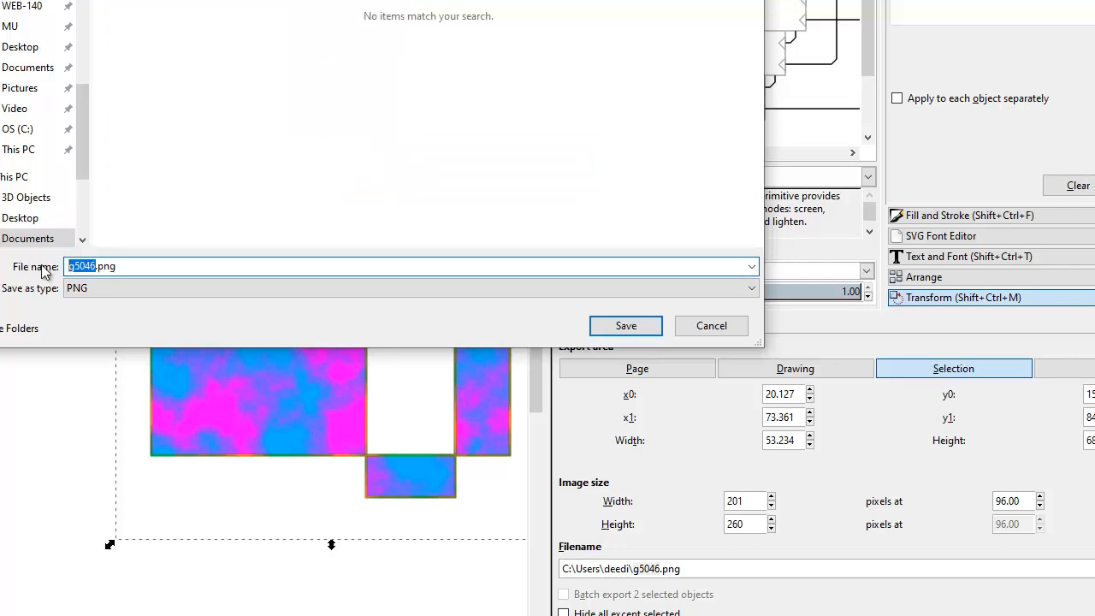
pyautogui.write('Icon')
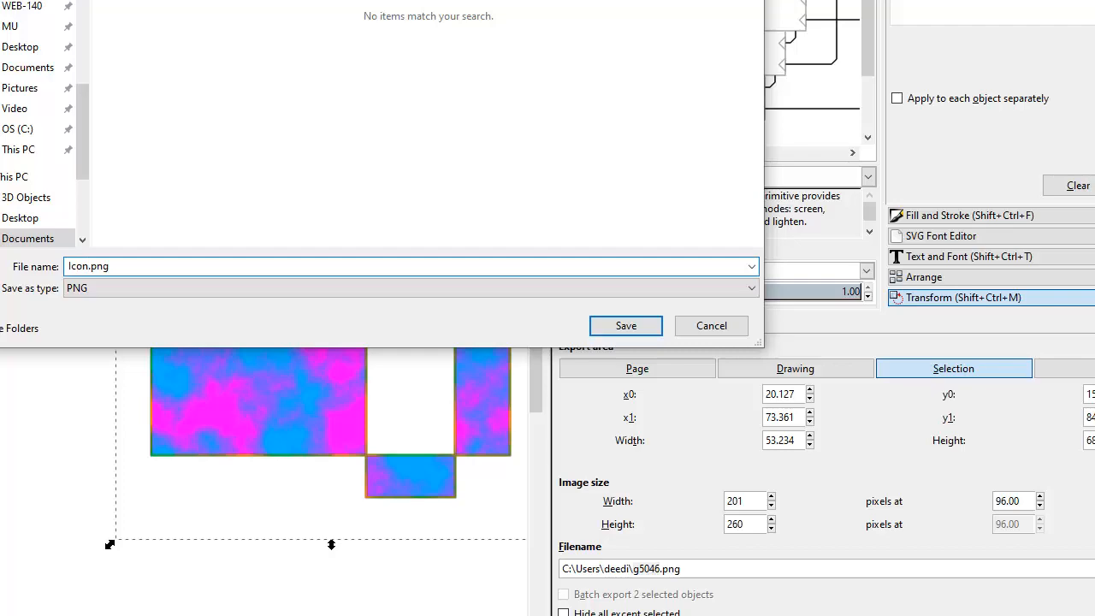
pyautogui.click(625, 325)
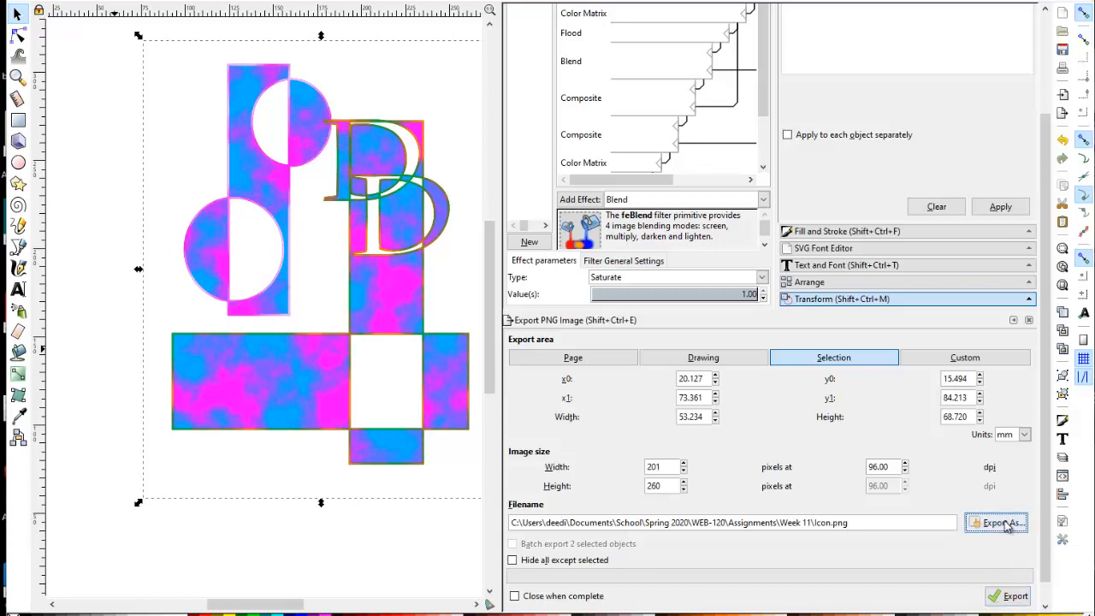
pyautogui.click(1014, 598)
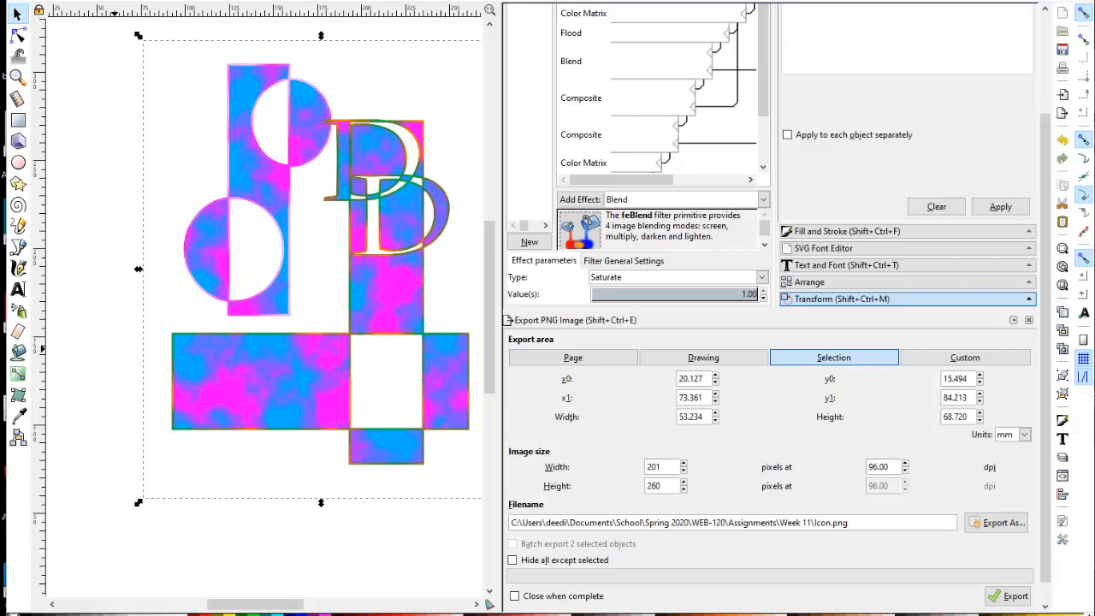
# Switch to File Explorer and open the exported Icon.png from the Week 11 folder.
pyautogui.click(104, 613)
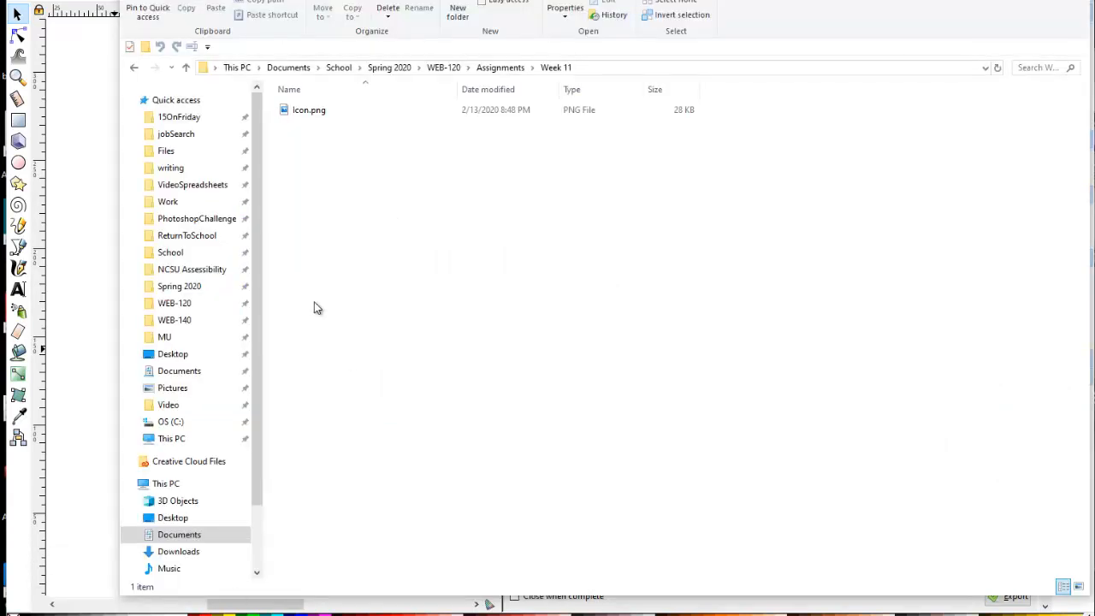
pyautogui.click(302, 111)
pyautogui.doubleClick(302, 111)
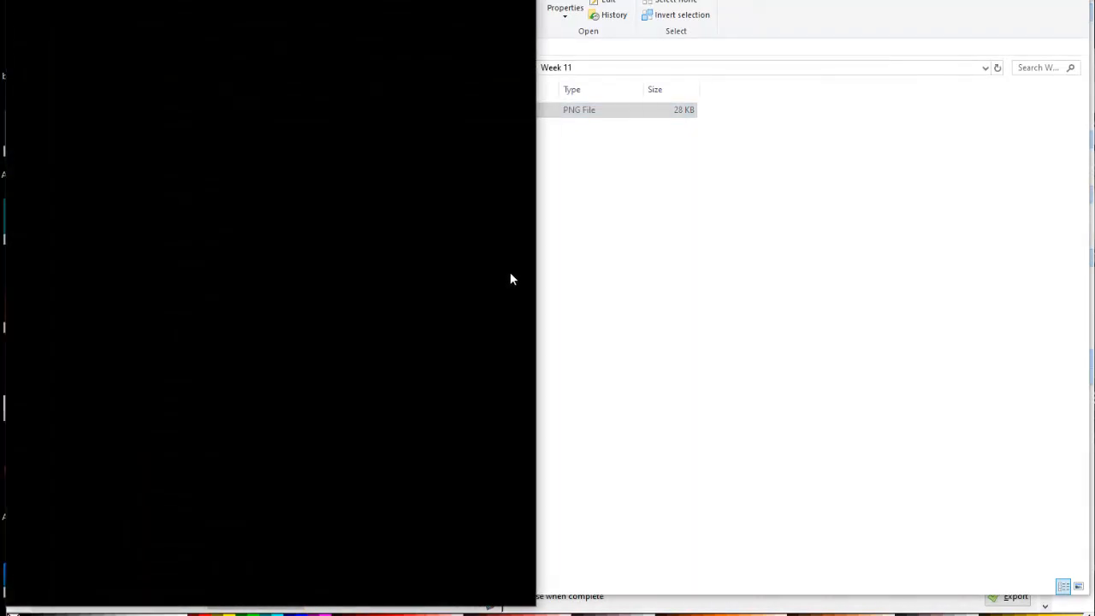